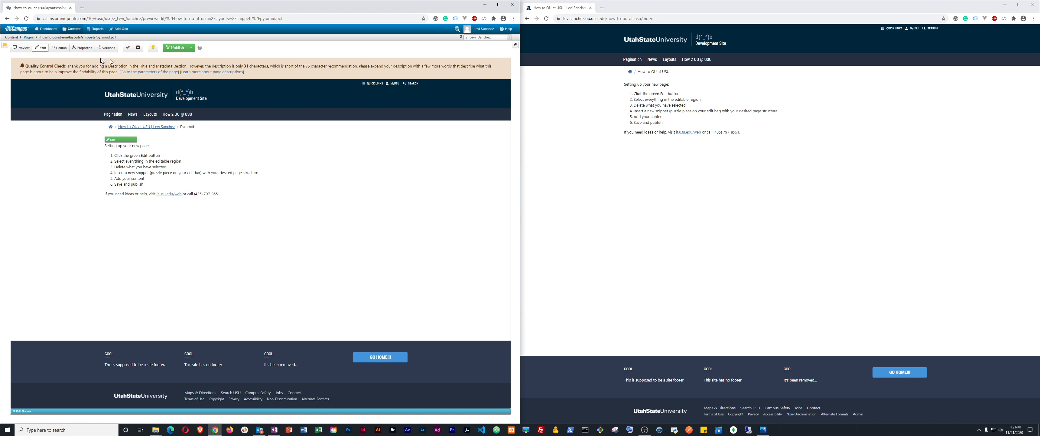
# Publish pyramid.pcf and load its live page at /how-to-ou-at-usu/layouts/snippets/pyramid in the other browser window
pyautogui.click(178, 53)
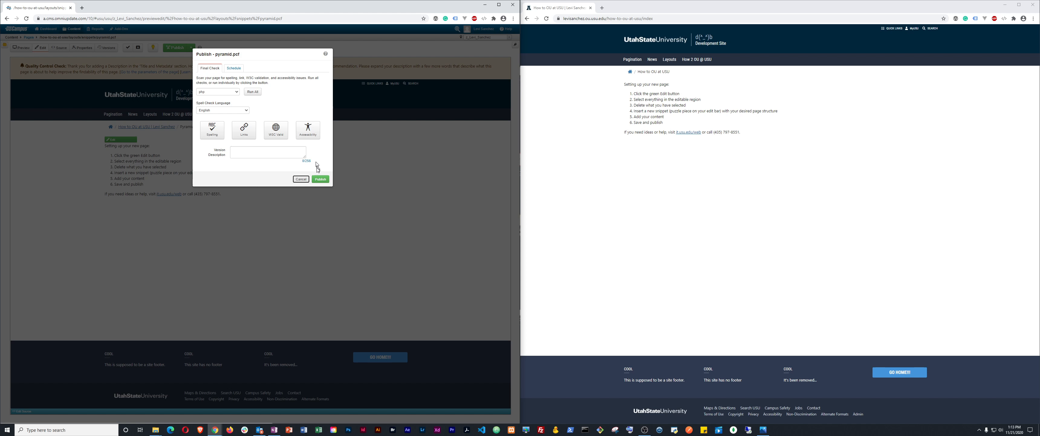
pyautogui.click(320, 179)
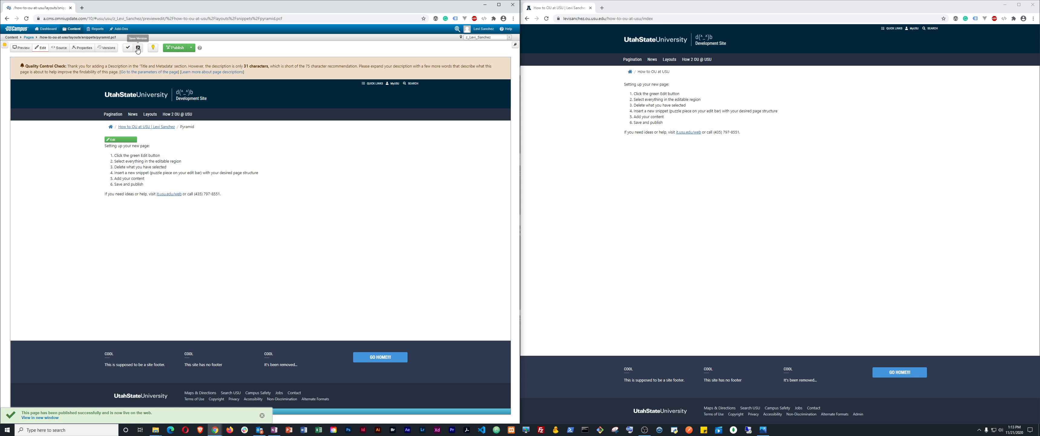
pyautogui.moveTo(110, 37); pyautogui.dragTo(39, 40)
pyautogui.rightClick(39, 39)
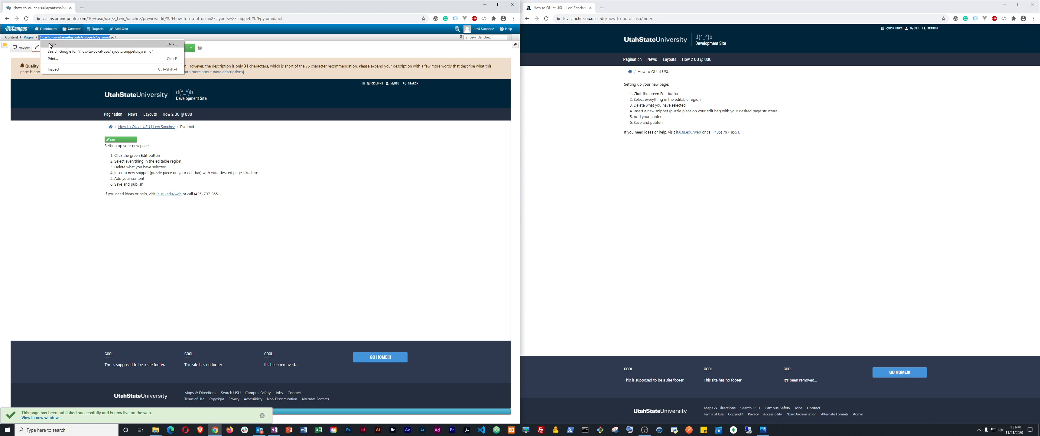
pyautogui.click(53, 44)
pyautogui.moveTo(607, 18); pyautogui.dragTo(784, 26)
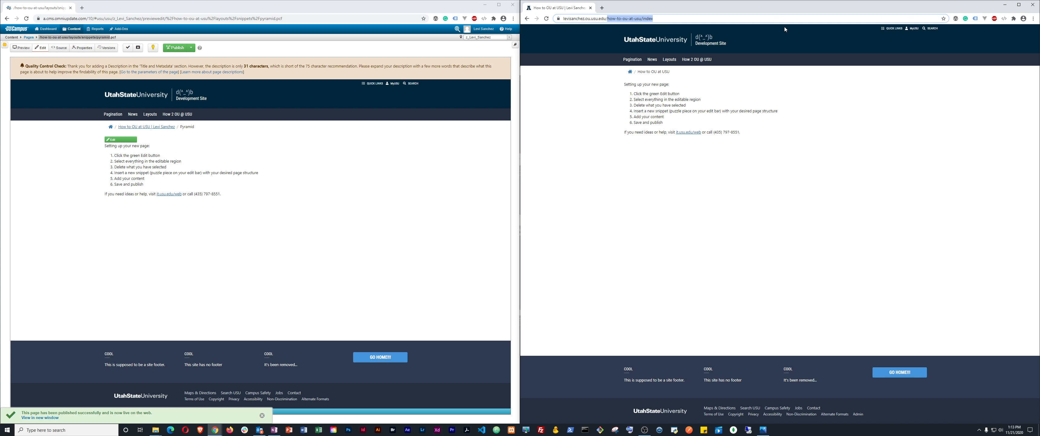
pyautogui.press('BackSpace')
pyautogui.hotkey('ctrl', 'v')
pyautogui.press('Return')
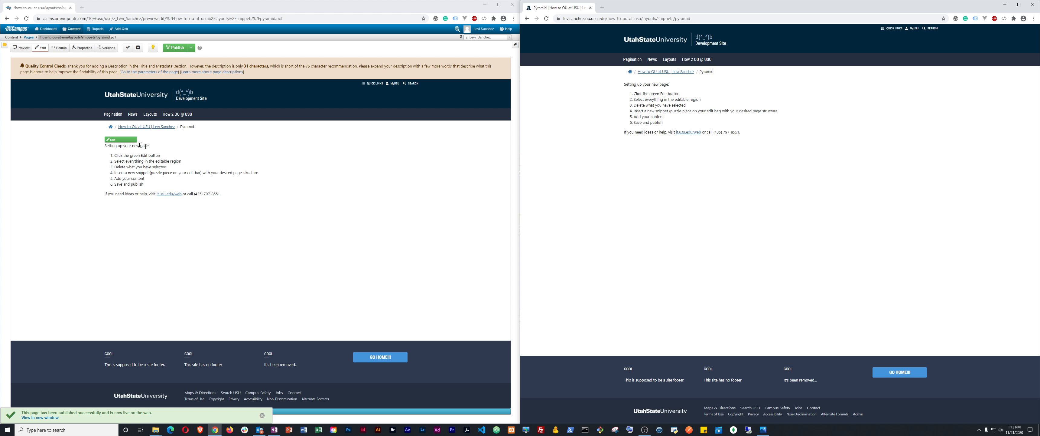
# Open the page's editable region, delete all its placeholder source code, and turn on the block outlines
pyautogui.click(121, 139)
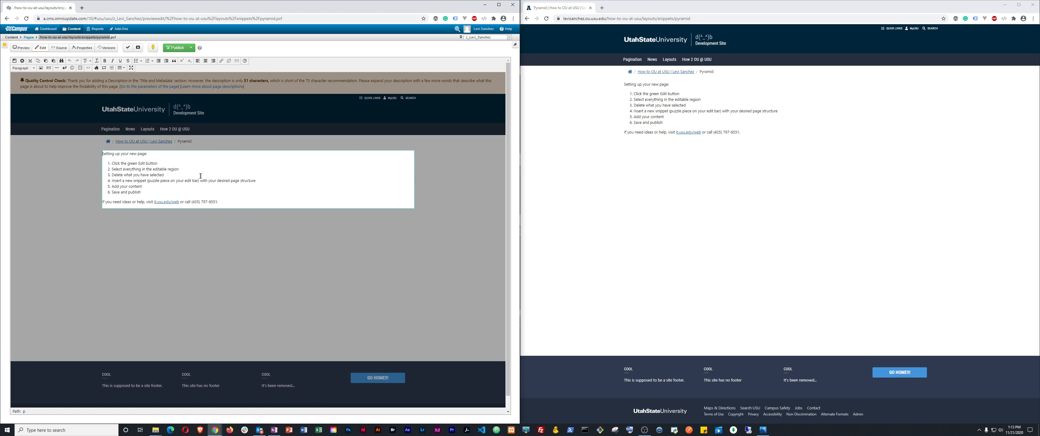
pyautogui.click(87, 68)
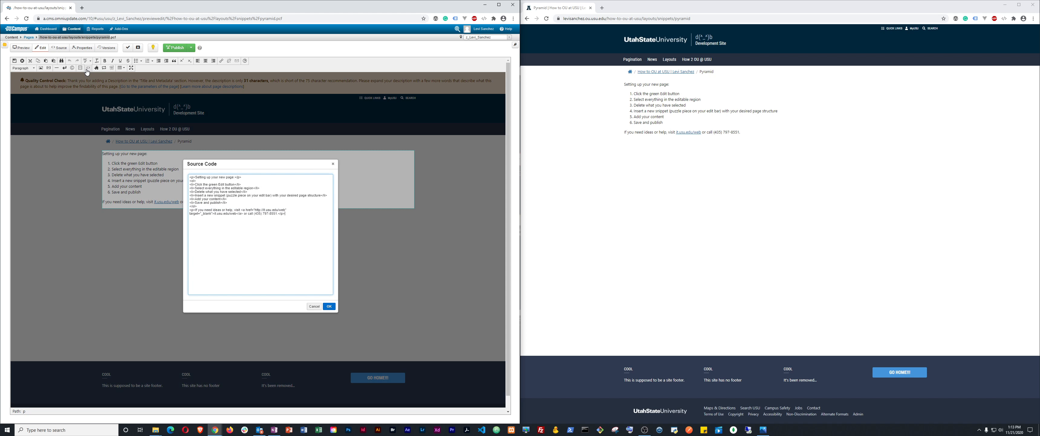
pyautogui.hotkey('ctrl', 'a')
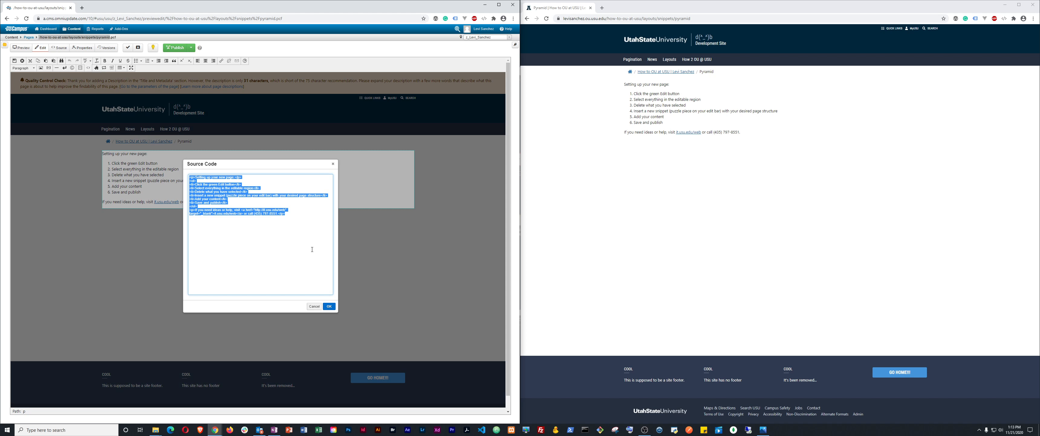
pyautogui.press('Delete')
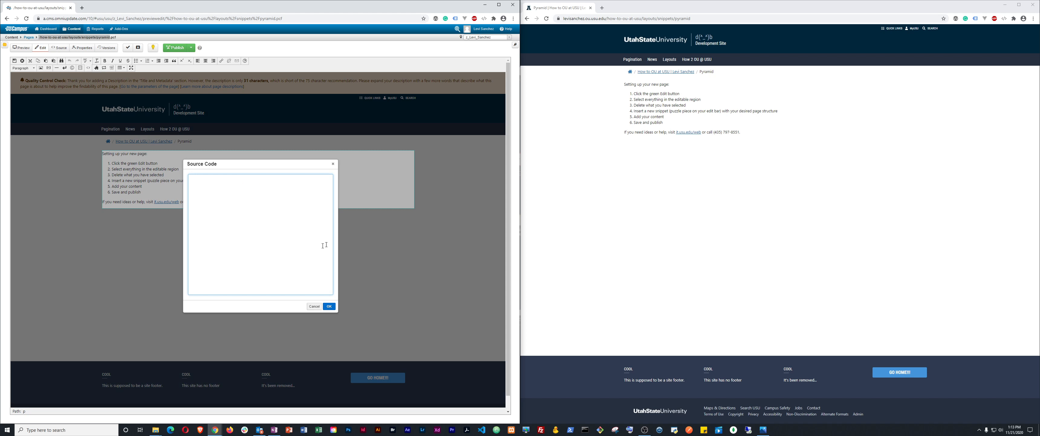
pyautogui.click(329, 306)
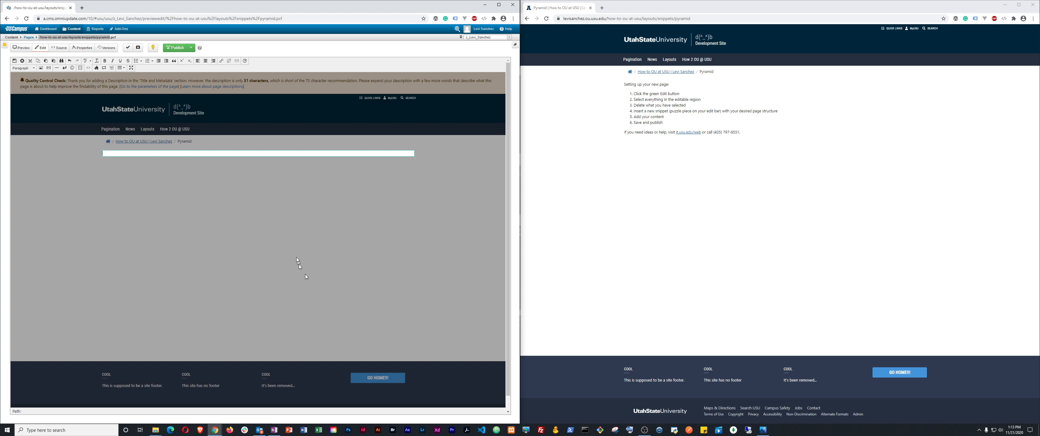
pyautogui.click(81, 72)
# Arrange the live page's browser window in the screen quarter above the wireframe sketch photo
pyautogui.moveTo(517, 30); pyautogui.dragTo(548, 45)
pyautogui.press('super+Right')
pyautogui.press('super+Down')
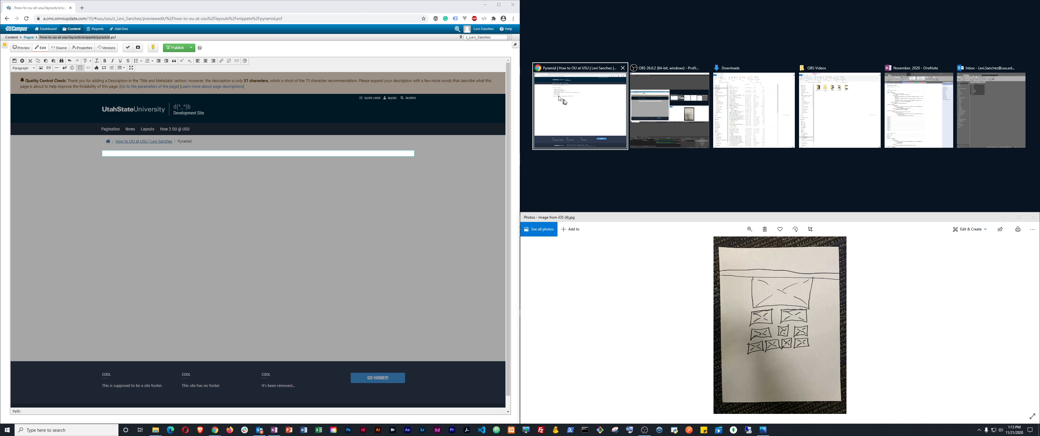
pyautogui.click(569, 97)
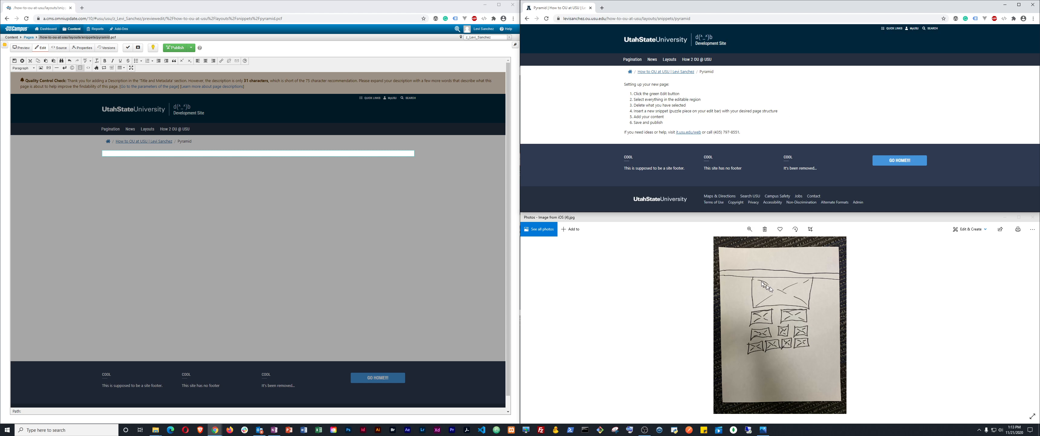
# Insert the 1 Column snippet followed by the 2 Columns snippet in the empty editable region
pyautogui.click(96, 68)
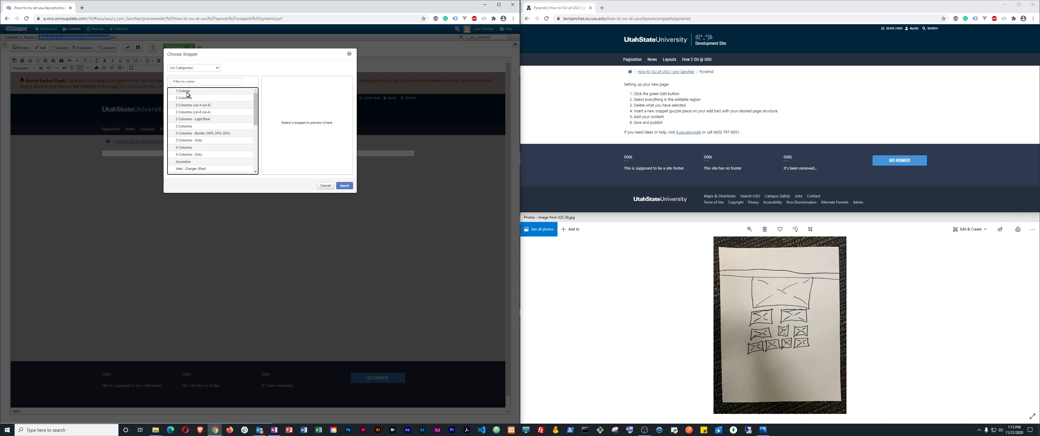
pyautogui.click(186, 92)
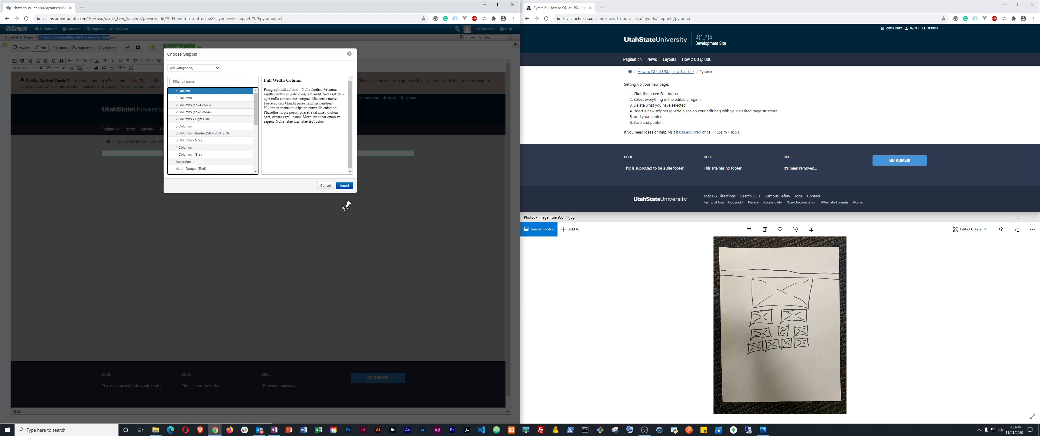
pyautogui.click(344, 185)
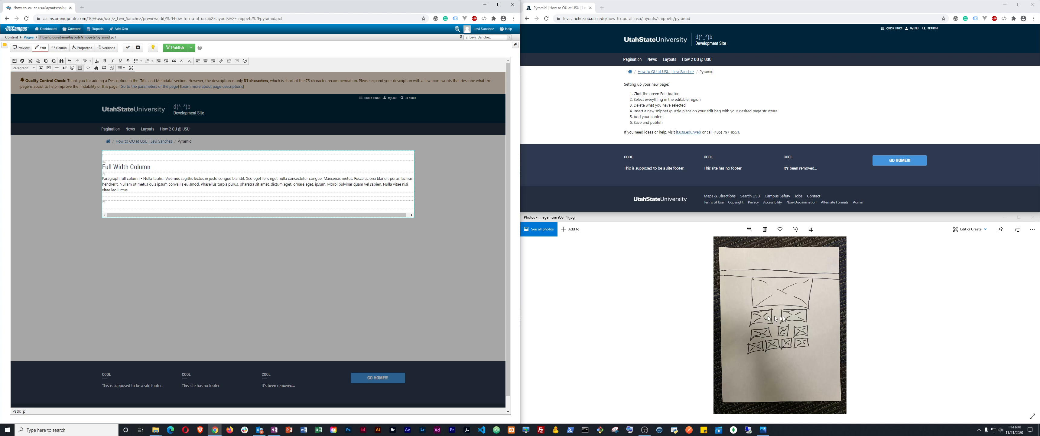
pyautogui.click(96, 68)
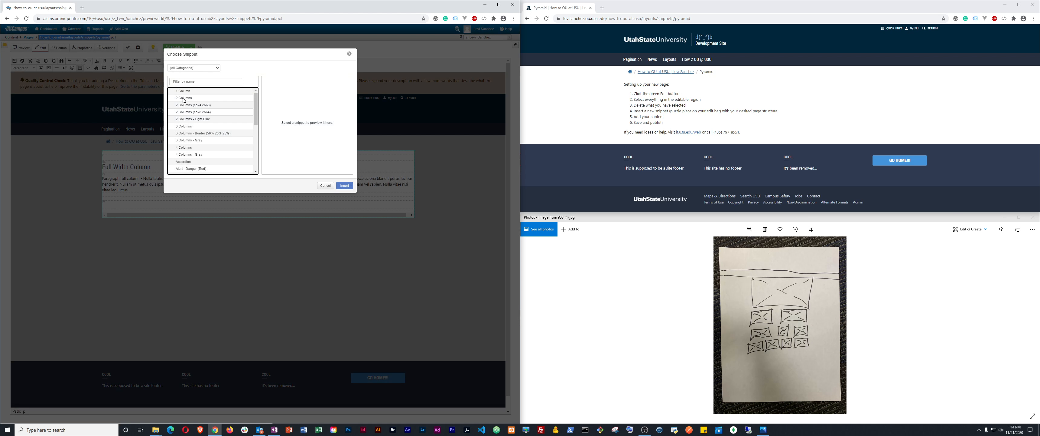
pyautogui.click(184, 98)
pyautogui.click(344, 185)
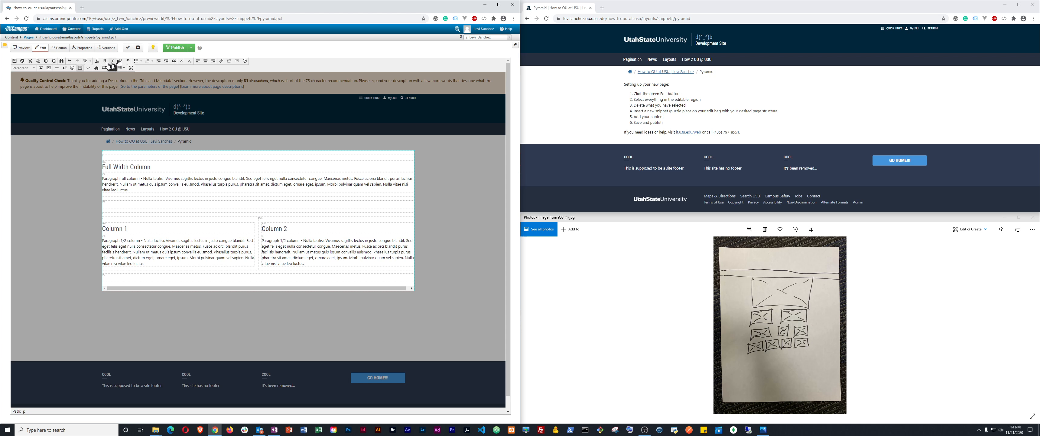
# Try inserting the 3 Columns snippet at the end of the full-width paragraph, and undo the edits back to the placeholder instructions
pyautogui.click(139, 190)
pyautogui.click(98, 69)
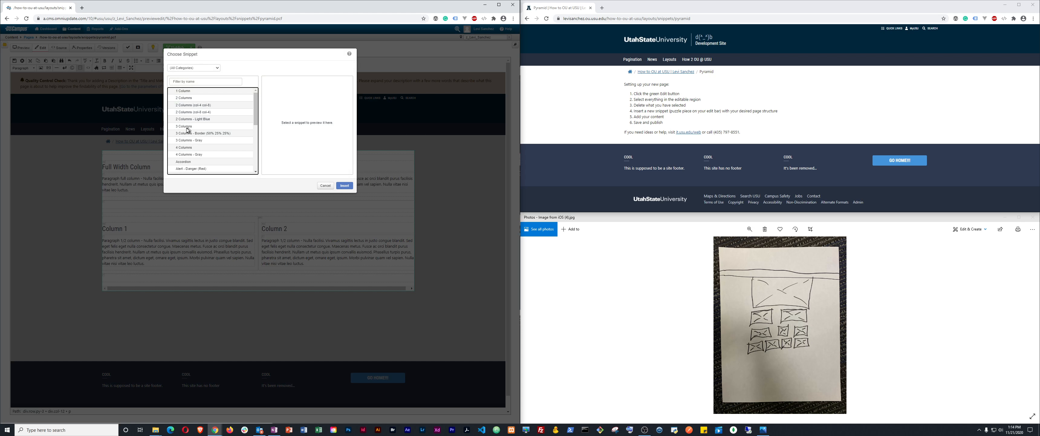
pyautogui.click(186, 127)
pyautogui.click(345, 185)
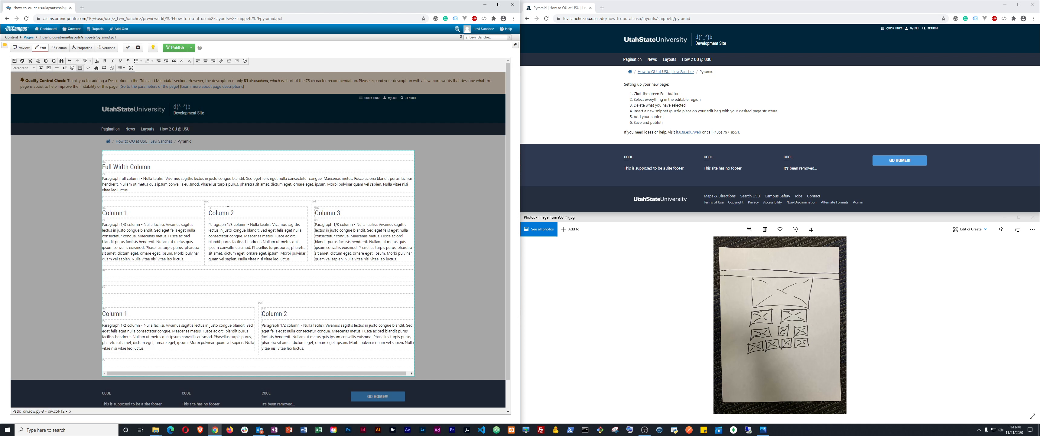
pyautogui.hotkey('ctrl', 'z')
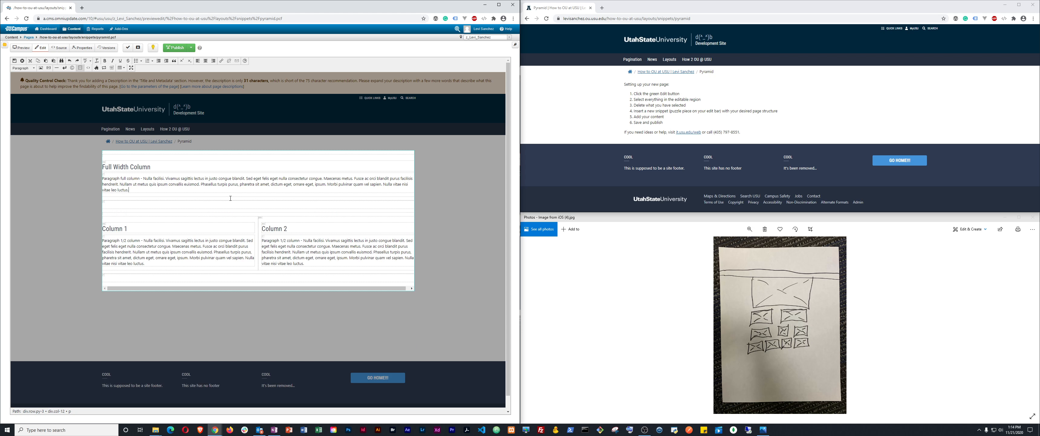
pyautogui.hotkey('ctrl', 'z')
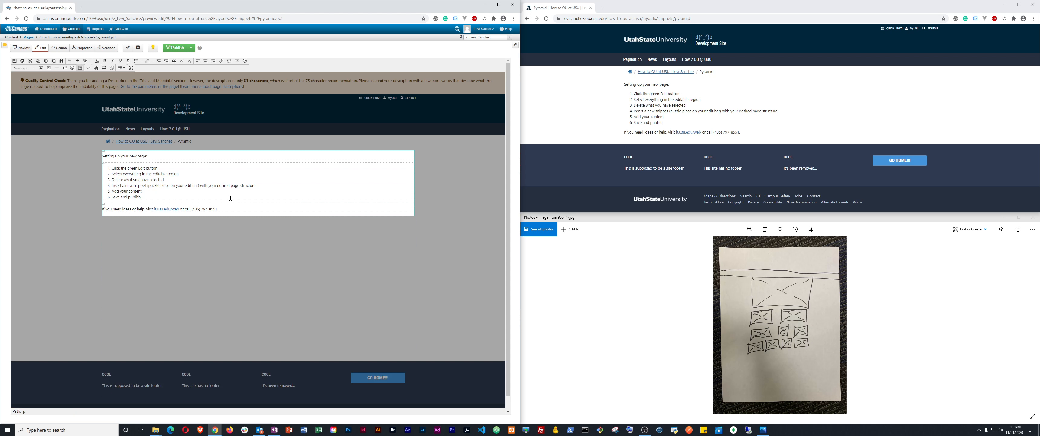
# Delete all the placeholder instructions in the editable region and check that its source code is empty
pyautogui.hotkey('ctrl', 'a')
pyautogui.press('Delete')
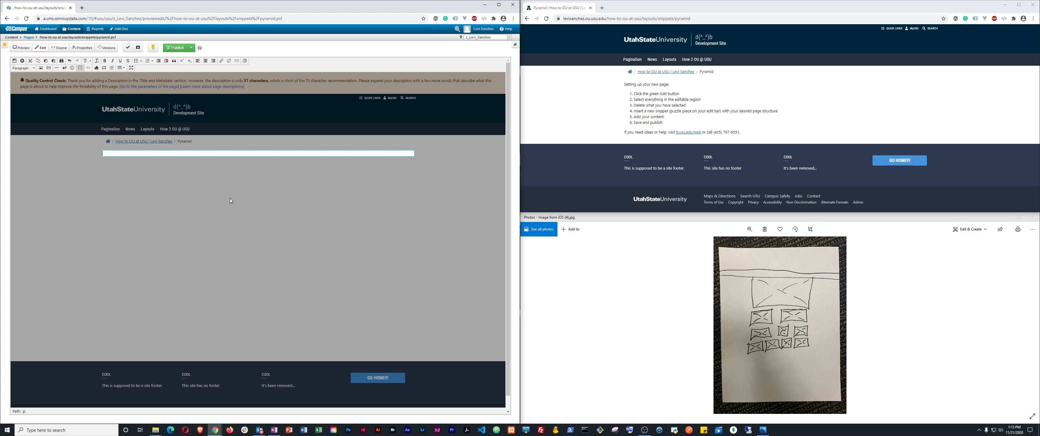
pyautogui.click(89, 69)
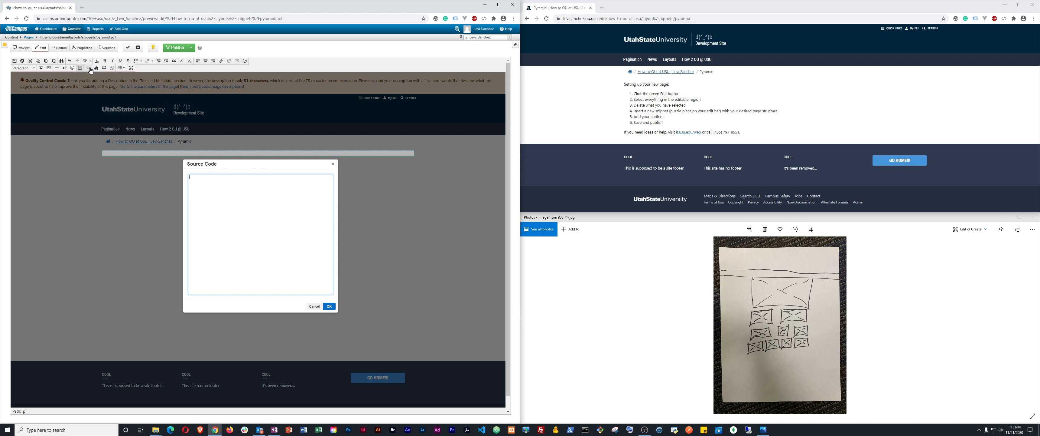
pyautogui.click(314, 307)
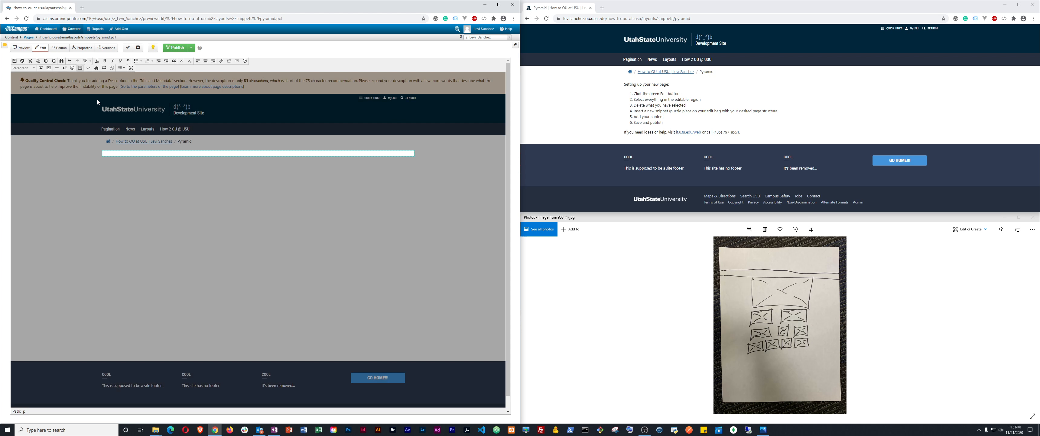
# Build the first two rows of the cleared region with the 1 Column and 2 Columns snippets
pyautogui.click(97, 68)
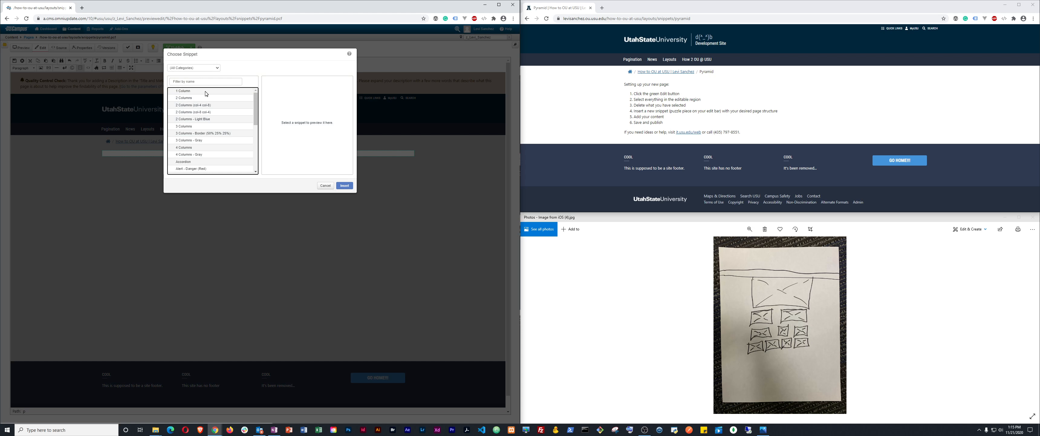
pyautogui.click(206, 92)
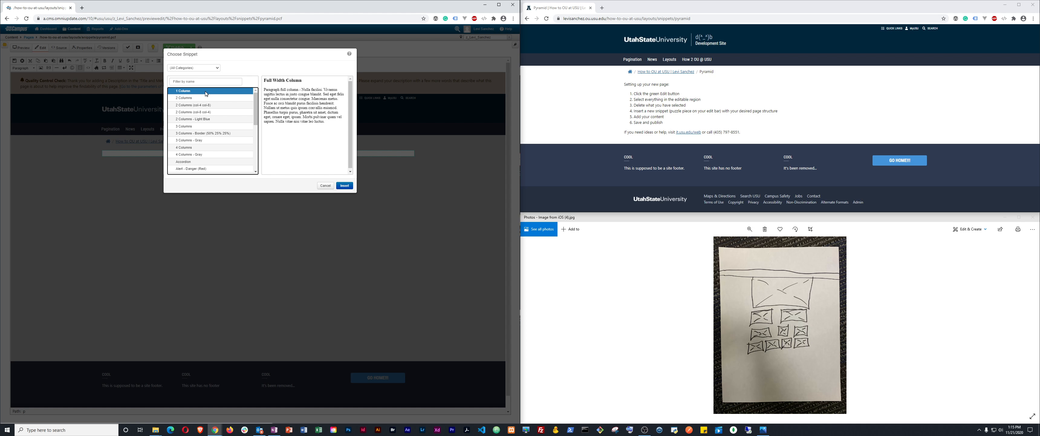
pyautogui.click(345, 185)
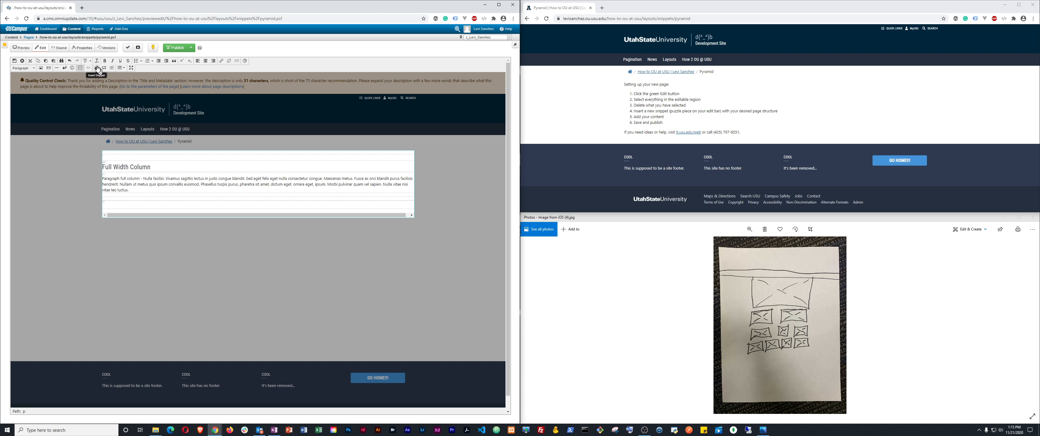
pyautogui.click(98, 69)
pyautogui.click(180, 99)
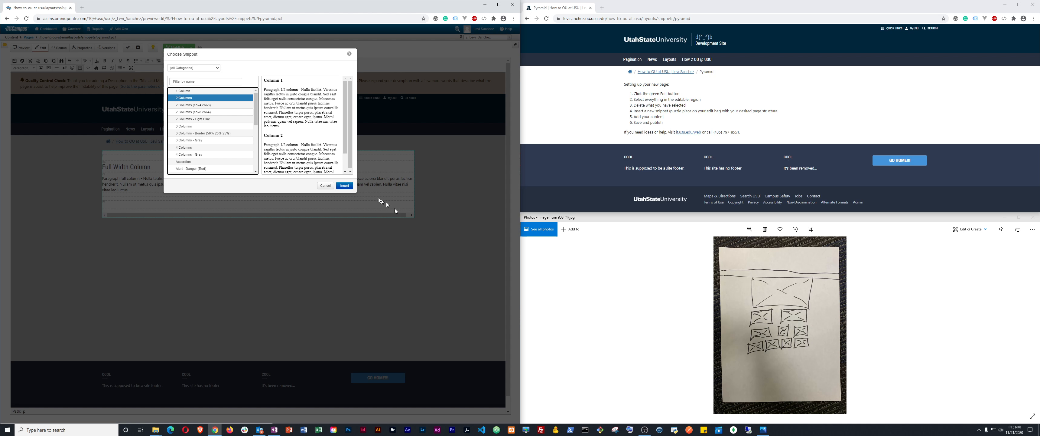
pyautogui.click(344, 186)
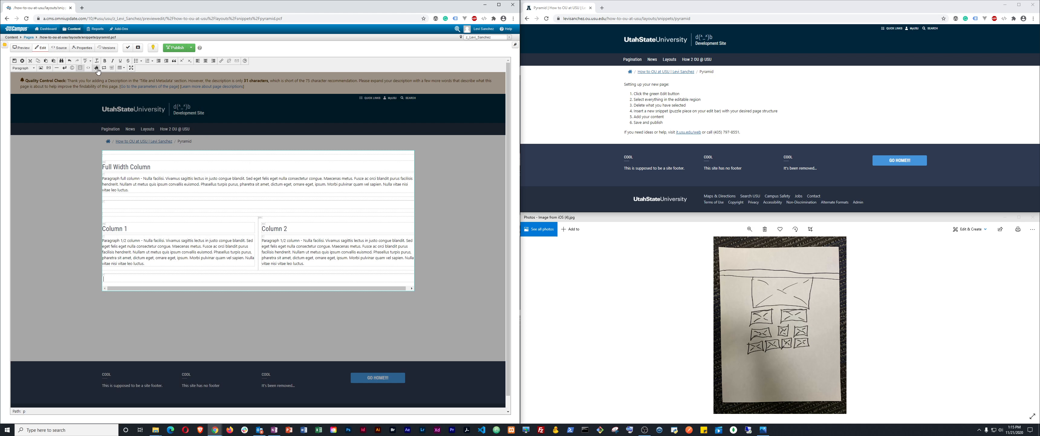
# Add the 3 Columns and 4 Columns snippets below the two-column row and save the page
pyautogui.click(96, 68)
pyautogui.click(184, 126)
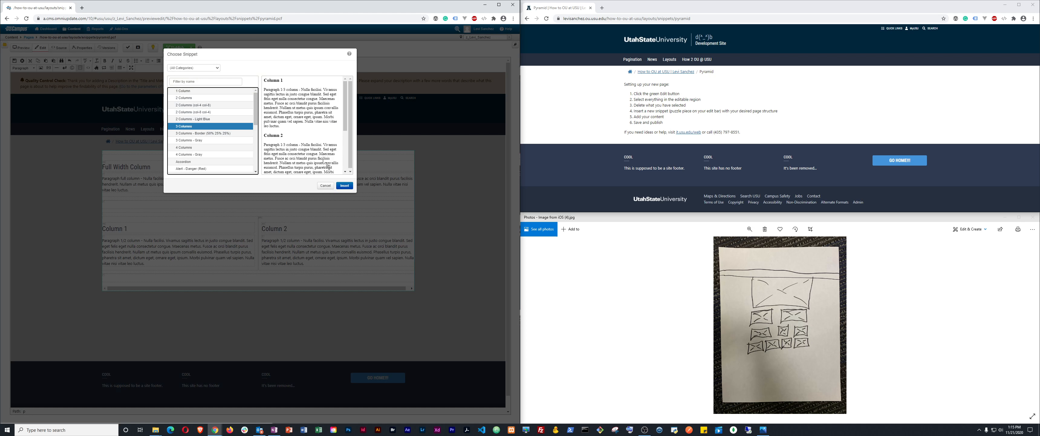
pyautogui.click(348, 186)
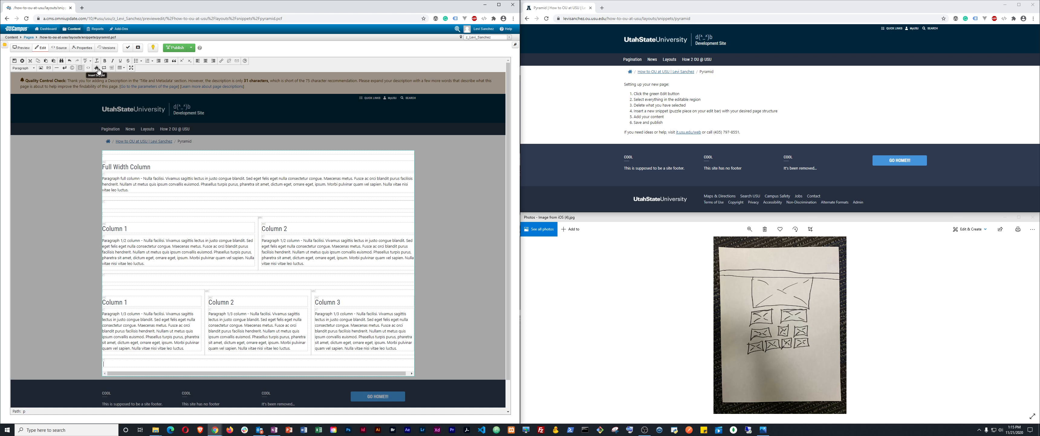
pyautogui.click(96, 68)
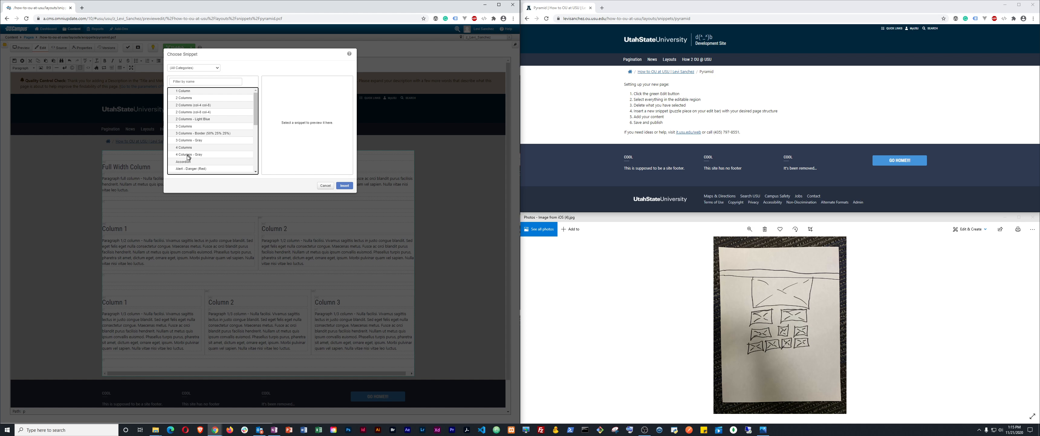
pyautogui.click(185, 148)
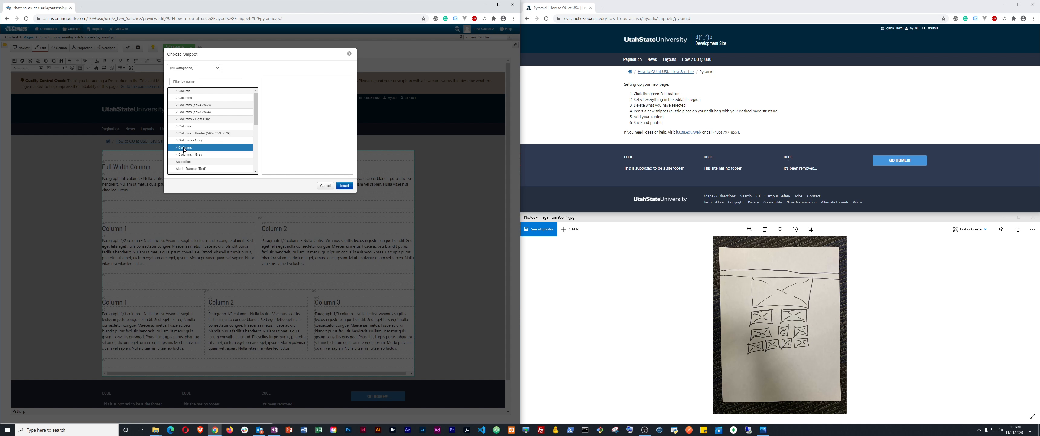
pyautogui.click(344, 185)
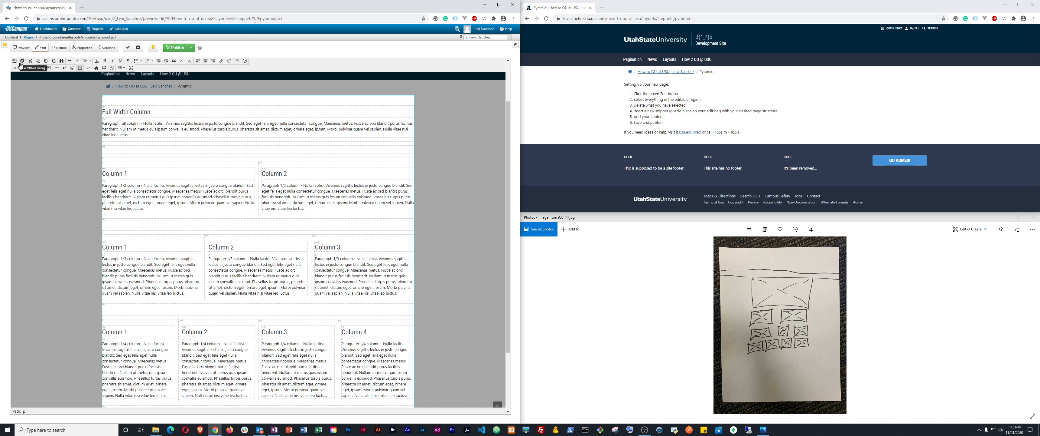
pyautogui.click(14, 61)
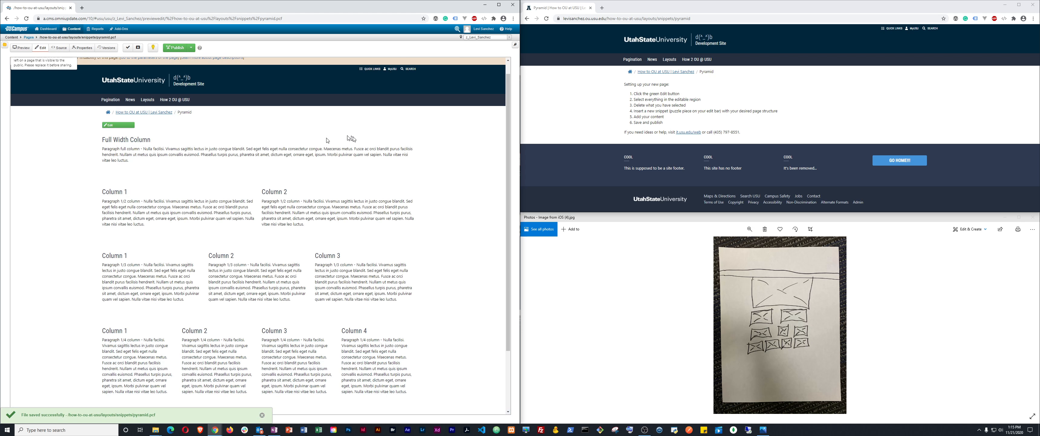
# Publish the pyramid page with its four stacked column rows
pyautogui.tripleClick(248, 279)
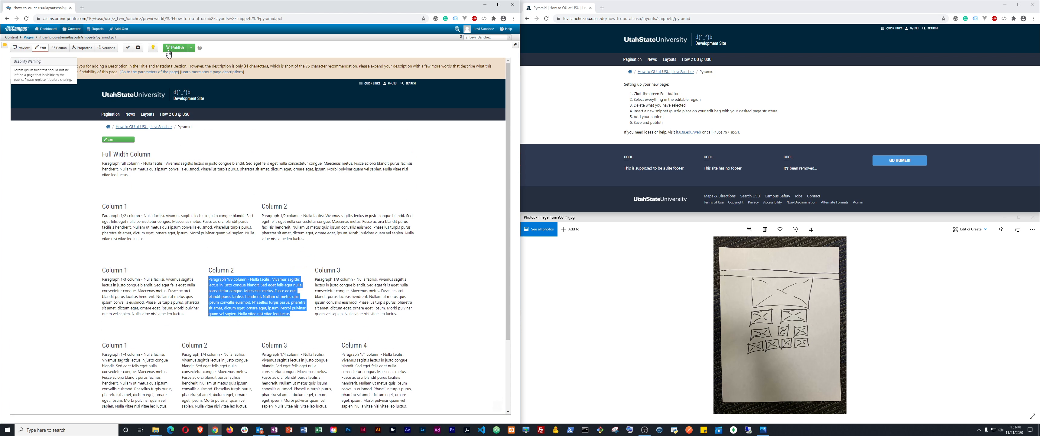
pyautogui.click(173, 47)
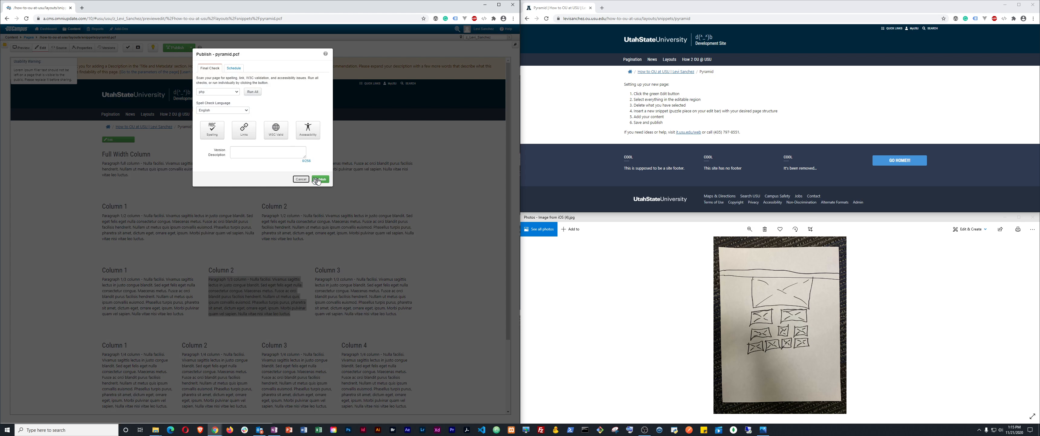
pyautogui.click(317, 180)
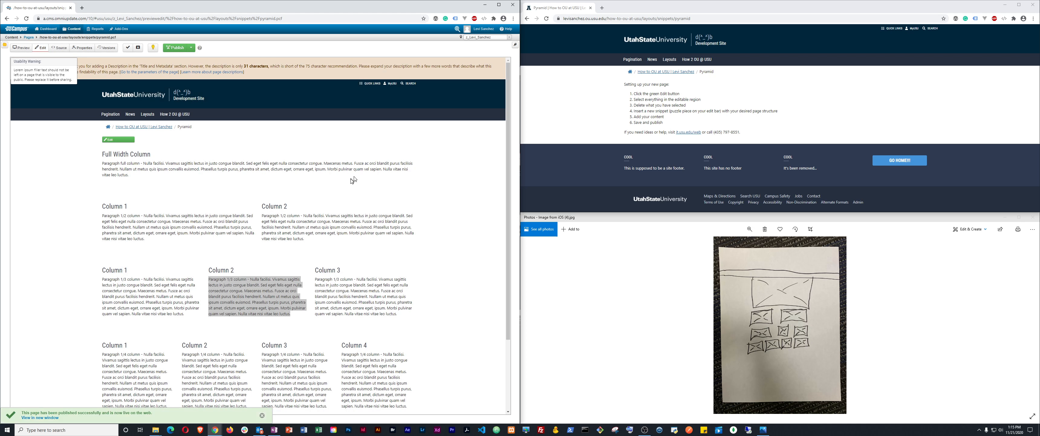
# Reload the live pyramid page and compare its column rows with the hand-drawn wireframe
pyautogui.click(560, 98)
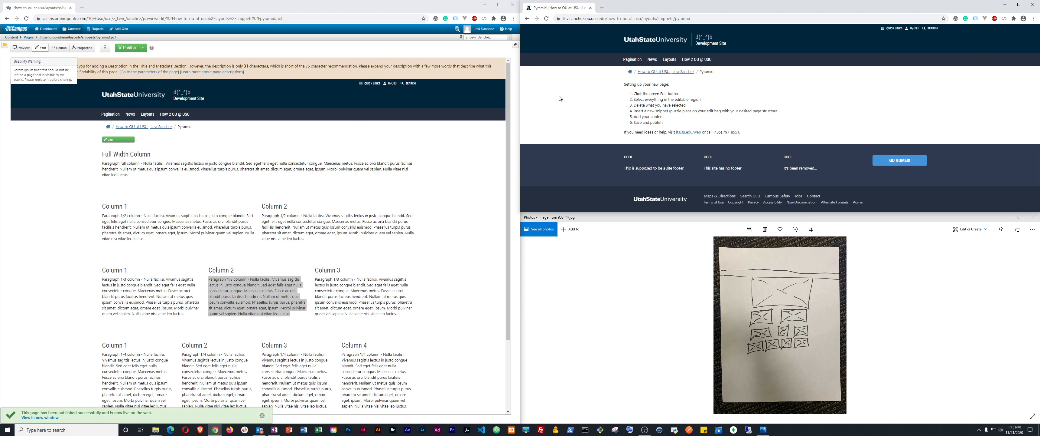
pyautogui.press('F5')
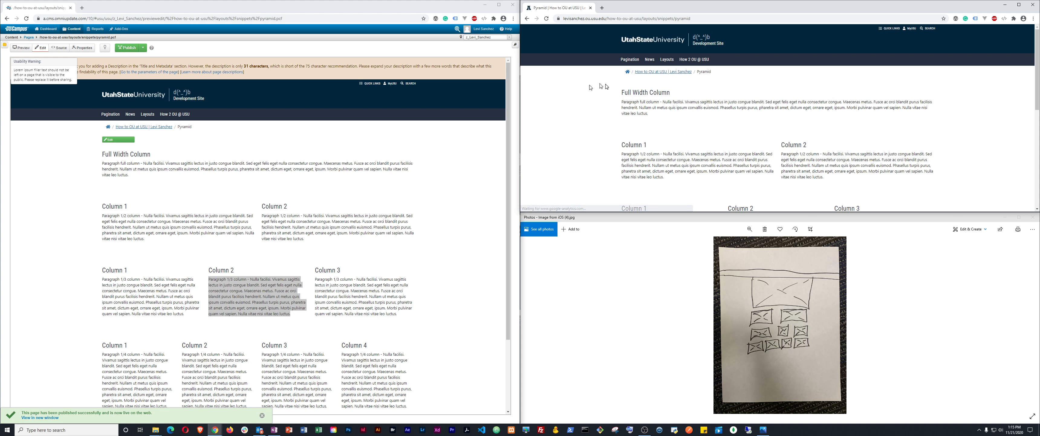
pyautogui.scroll(-5, 760, 125)
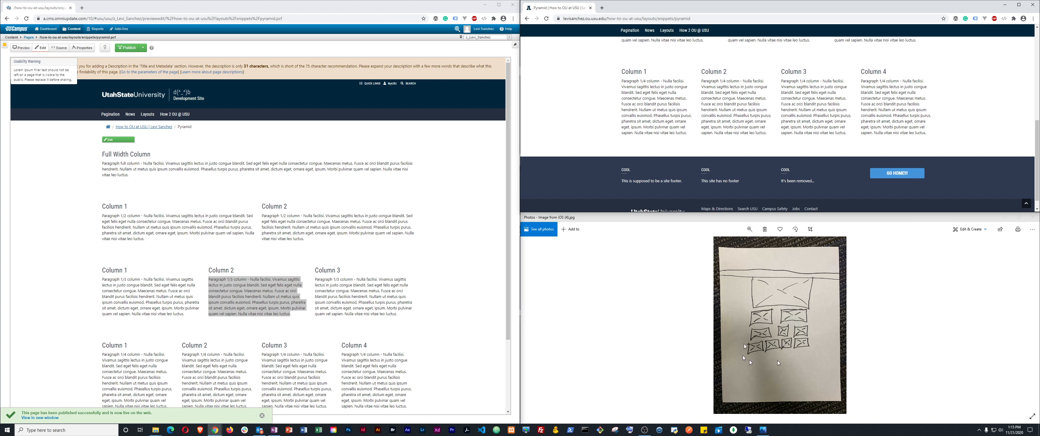
pyautogui.scroll(5, 795, 130)
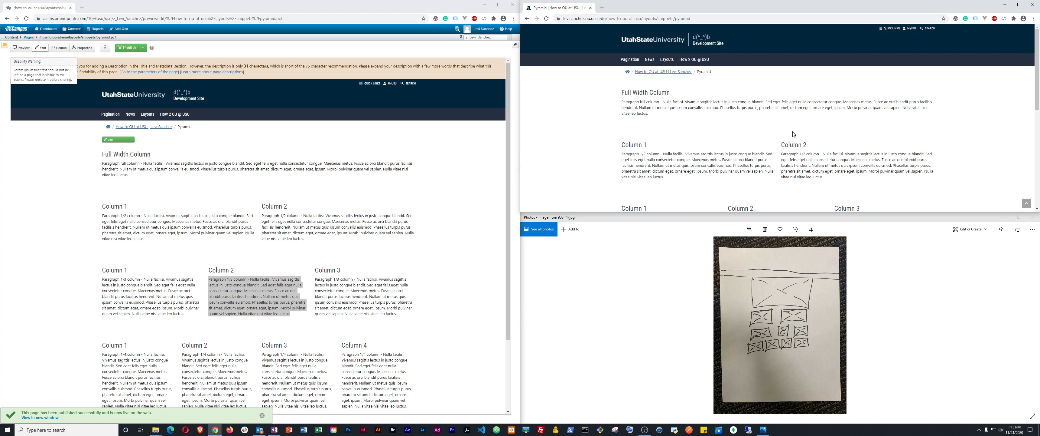
pyautogui.scroll(-4, 794, 137)
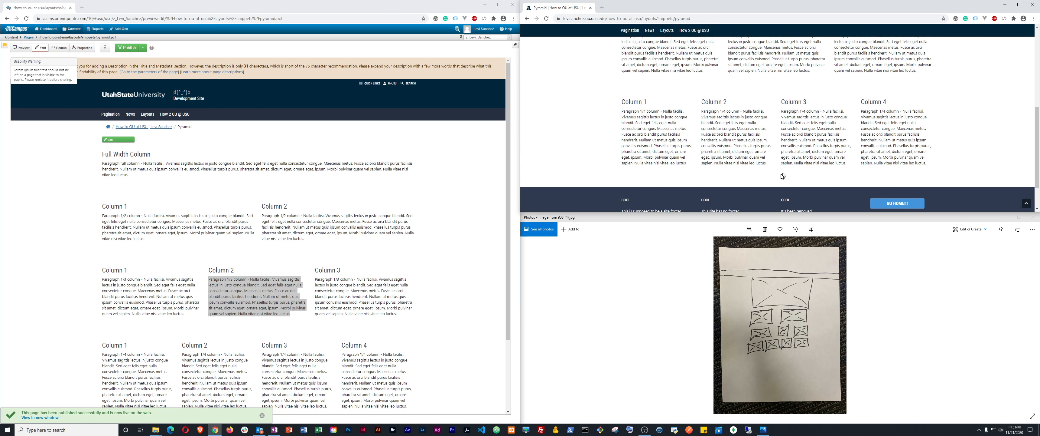
pyautogui.scroll(6, 794, 139)
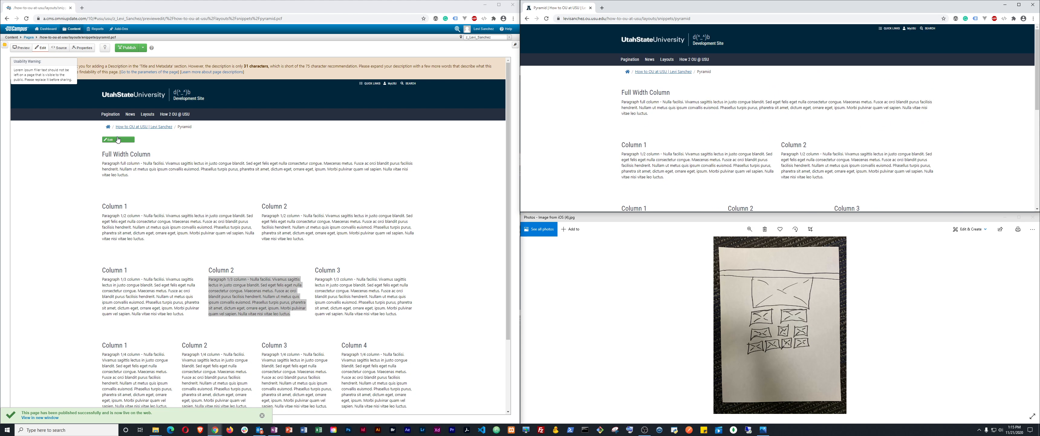
# Reopen the editable region and insert "Pyramid Layout" at the start of the full-width heading
pyautogui.click(119, 140)
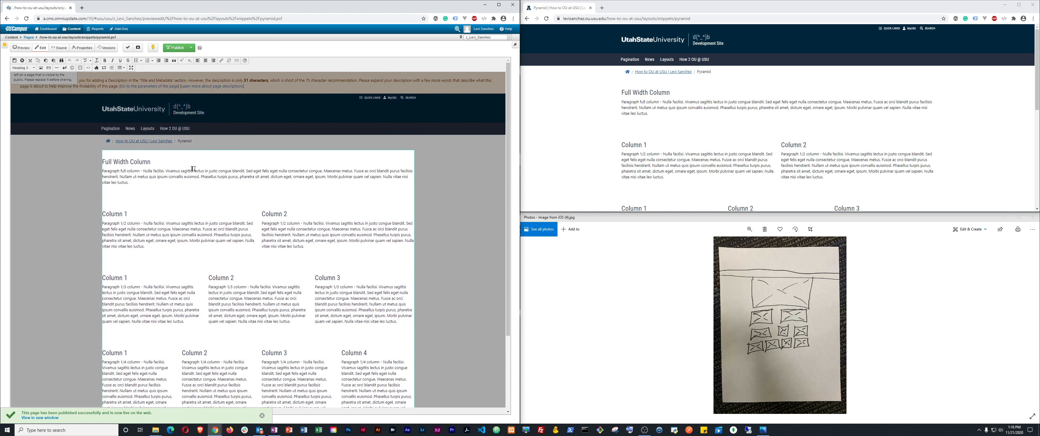
pyautogui.hotkey('shift', 'Left')
pyautogui.hotkey('shift', 'Left')
pyautogui.hotkey('shift', 'Left')
pyautogui.hotkey('shift', 'Left')
pyautogui.hotkey('shift', 'Left')
pyautogui.hotkey('shift', 'Left')
pyautogui.hotkey('shift', 'Left')
pyautogui.hotkey('shift', 'Left')
pyautogui.hotkey('shift', 'Left')
pyautogui.hotkey('shift', 'Left')
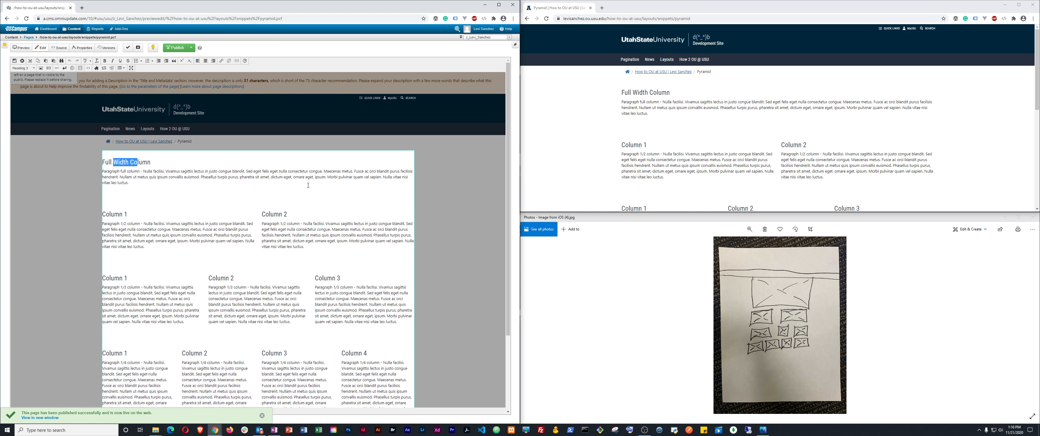
pyautogui.press('Left')
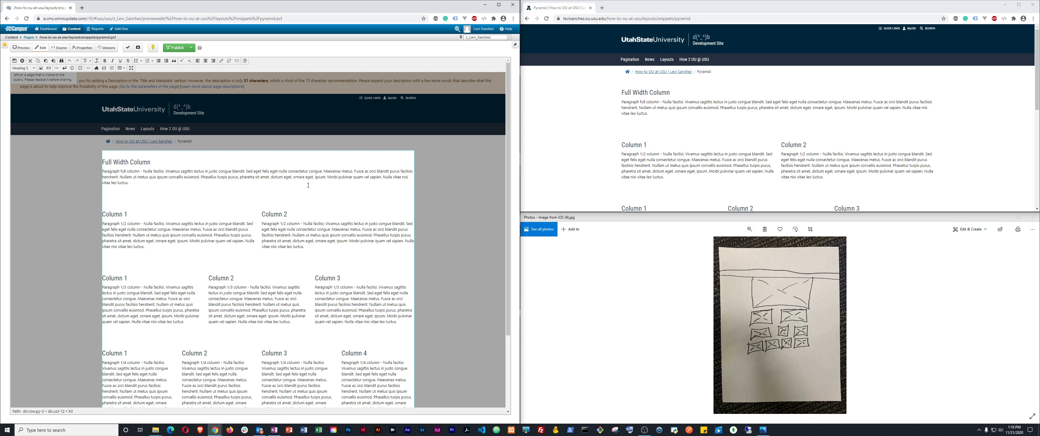
pyautogui.press('BackSpace')
pyautogui.write('Py')
pyautogui.write('ramid Layout')
# Replace the leftover old heading text after "Pyramid Layout" with ": Not your average scheme"
pyautogui.hotkey('ctrl', 'shift', 'Left')
pyautogui.press('Left')
pyautogui.press('Left')
pyautogui.hotkey('ctrl', 'shift', 'Left')
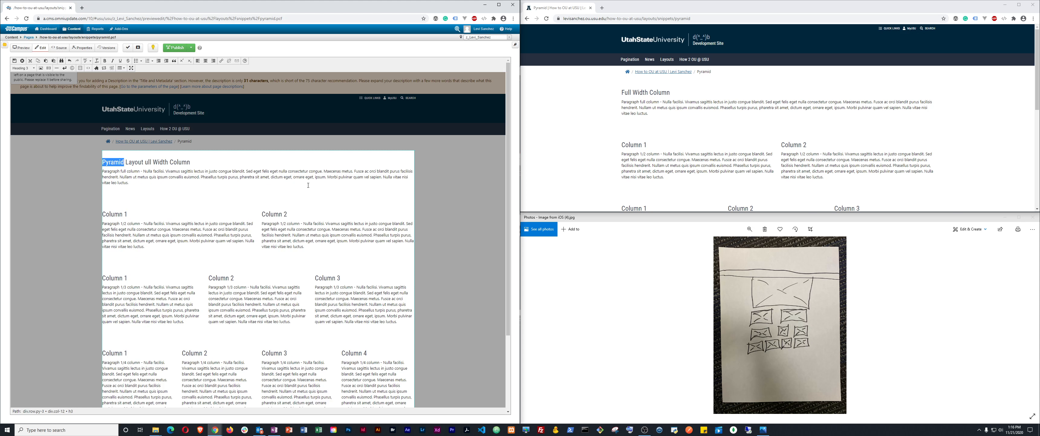
pyautogui.press('Right')
pyautogui.hotkey('ctrl', 'shift', 'Right')
pyautogui.hotkey('ctrl', 'shift', 'Right')
pyautogui.press('Right')
pyautogui.hotkey('ctrl', 'shift', 'Right')
pyautogui.hotkey('ctrl', 'shift', 'Right')
pyautogui.hotkey('ctrl', 'shift', 'Right')
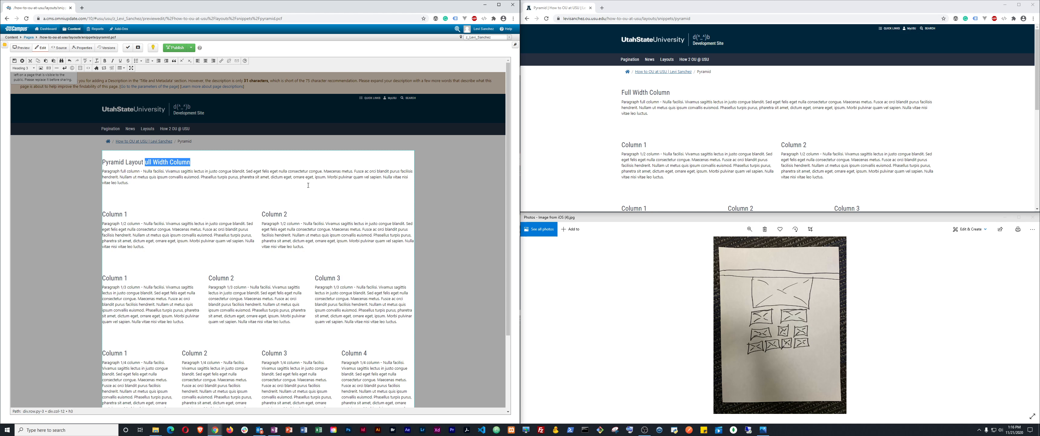
pyautogui.press('Delete')
pyautogui.write('Not your averagerscheme')
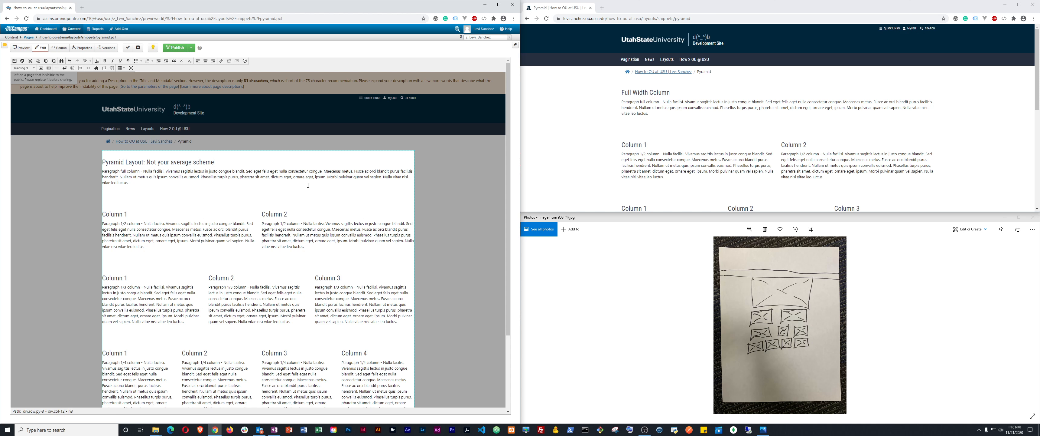
# Capitalize the last two words of the heading so that it ends in "Average Scheme"
pyautogui.hotkey('ctrl', 'shift', 'Left')
pyautogui.press('Left')
pyautogui.press('Delete')
pyautogui.write('S')
pyautogui.hotkey('ctrl', 'shift', 'Left')
pyautogui.hotkey('ctrl', 'shift', 'Left')
pyautogui.press('Left')
pyautogui.press('Delete')
pyautogui.write('A')
pyautogui.hotkey('ctrl', 'shift', 'Left')
pyautogui.hotkey('ctrl', 'shift', 'Left')
pyautogui.press('Left')
# Show the block outlines in the editor and delete the placeholder text of the full-width paragraph
pyautogui.click(81, 68)
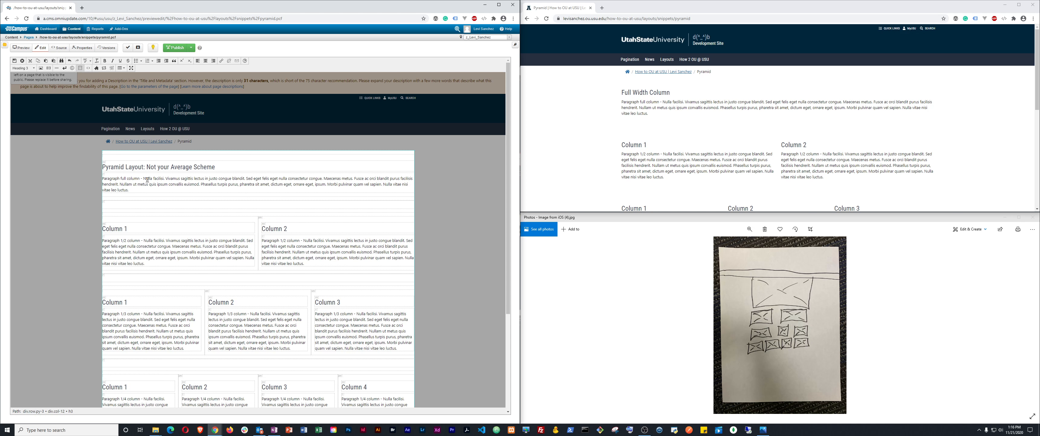
pyautogui.doubleClick(136, 184)
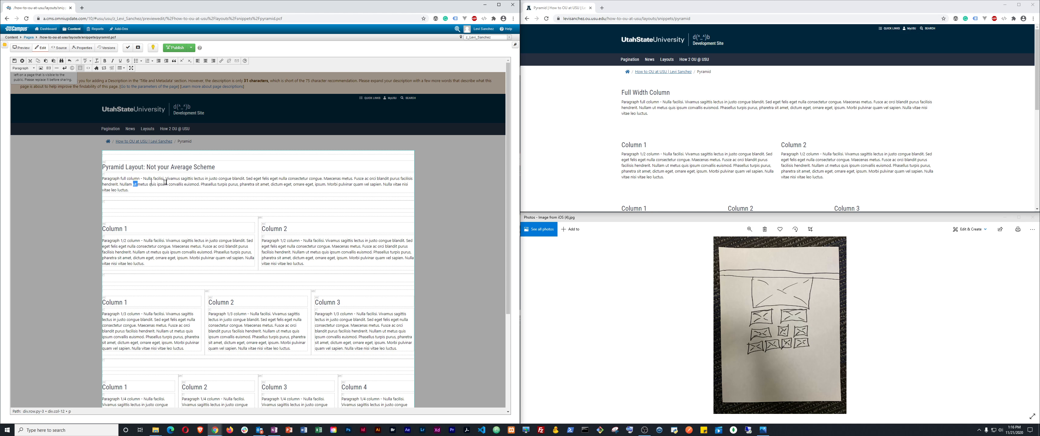
pyautogui.click(129, 184)
pyautogui.moveTo(128, 190); pyautogui.dragTo(108, 179)
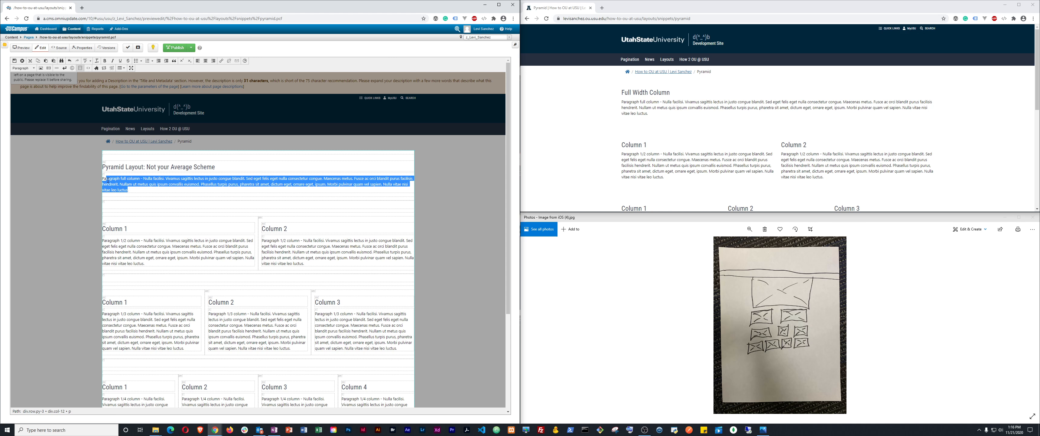
pyautogui.press('BackSpace')
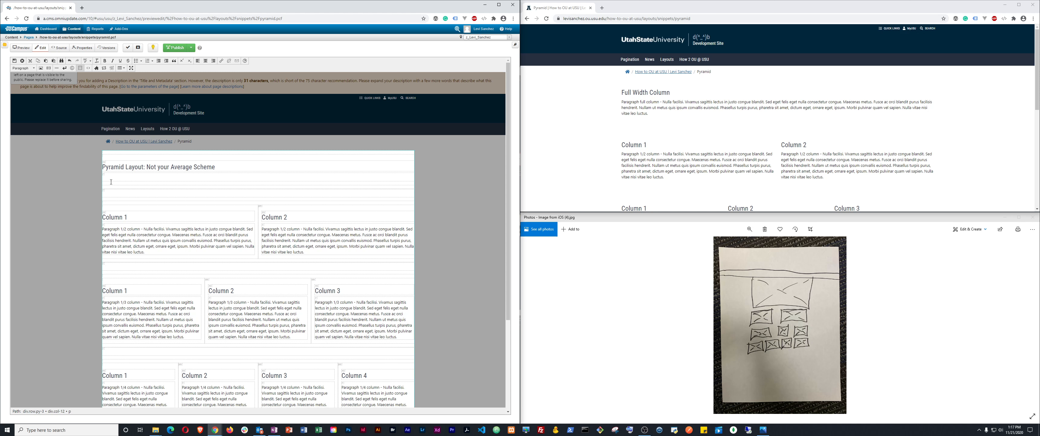
# Change the format of the empty paragraph below the heading to Div
pyautogui.click(114, 176)
pyautogui.click(24, 69)
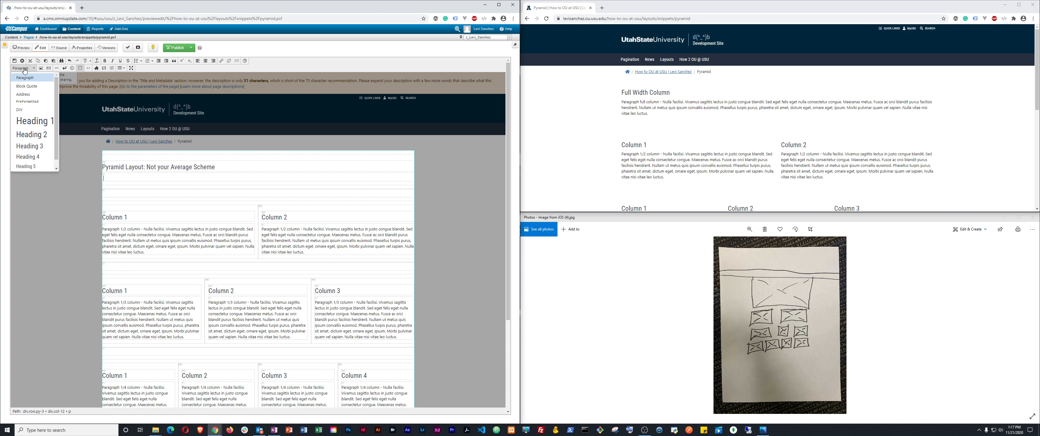
pyautogui.click(23, 111)
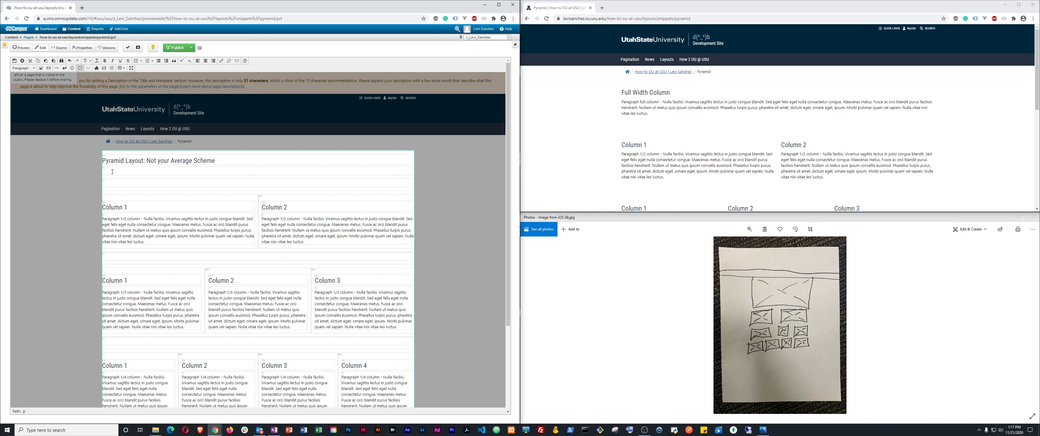
pyautogui.click(27, 68)
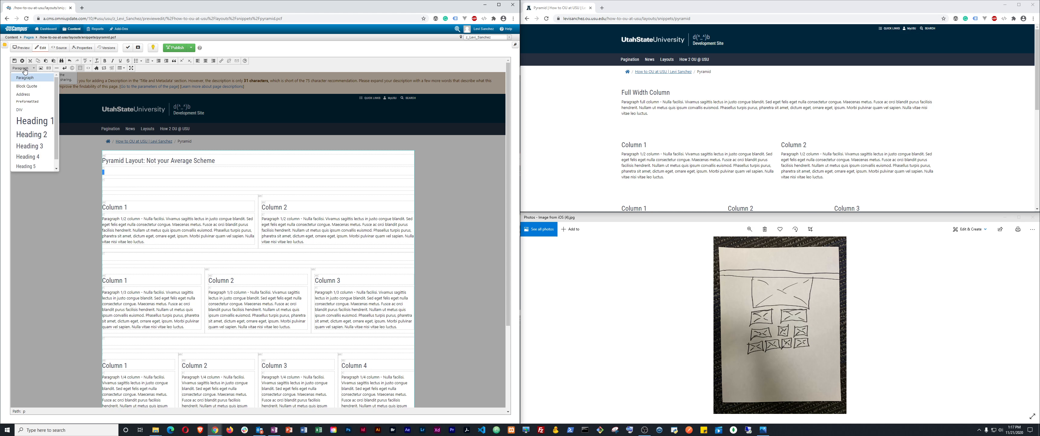
pyautogui.click(27, 110)
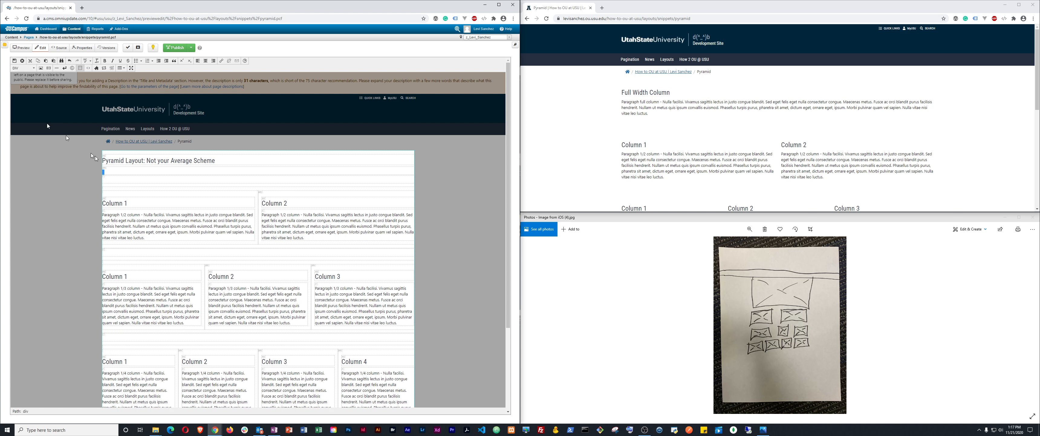
# Start inserting an image in the empty div and browse to the Pyramids > web folder for the upload
pyautogui.click(105, 171)
pyautogui.click(40, 68)
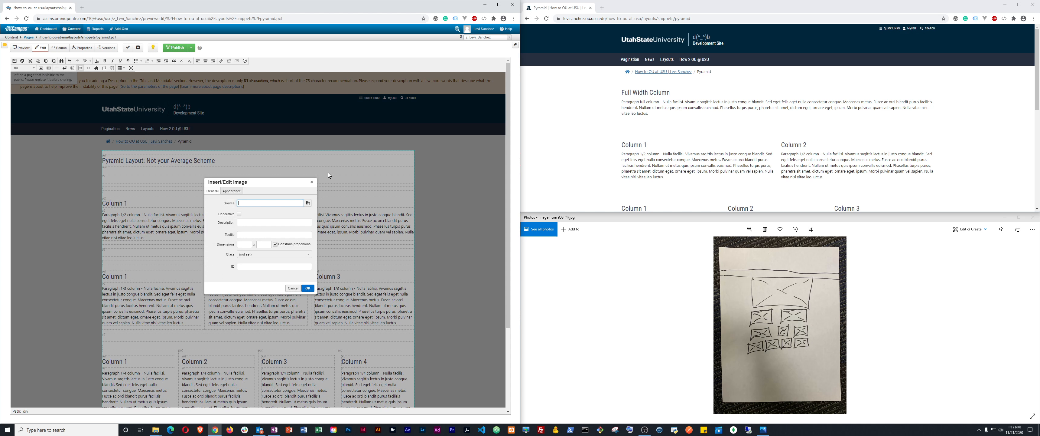
pyautogui.click(308, 203)
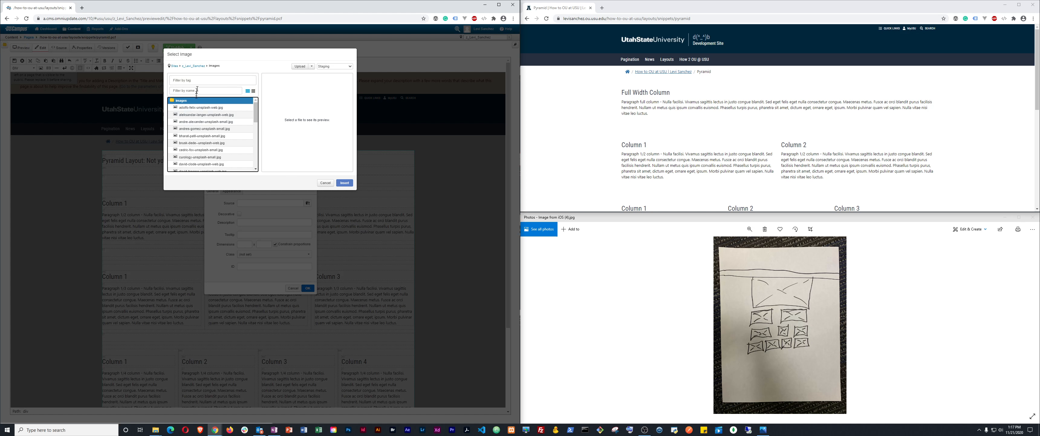
pyautogui.click(299, 66)
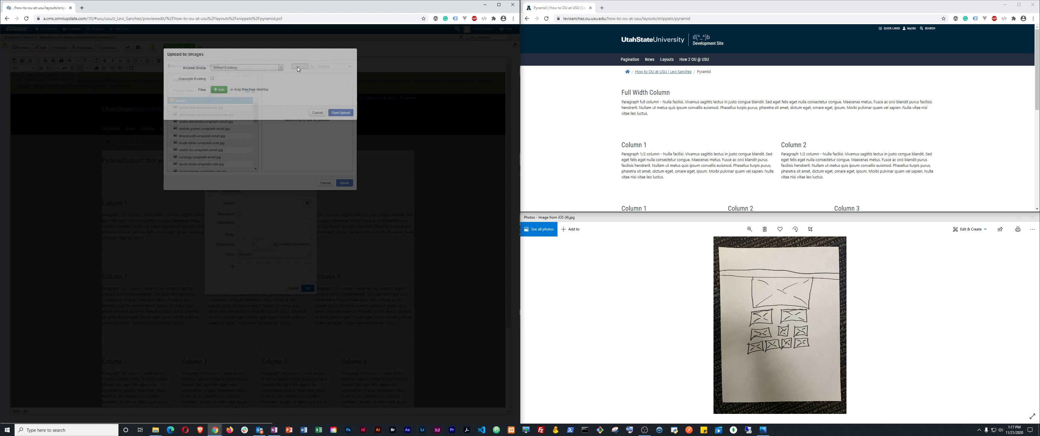
pyautogui.click(218, 90)
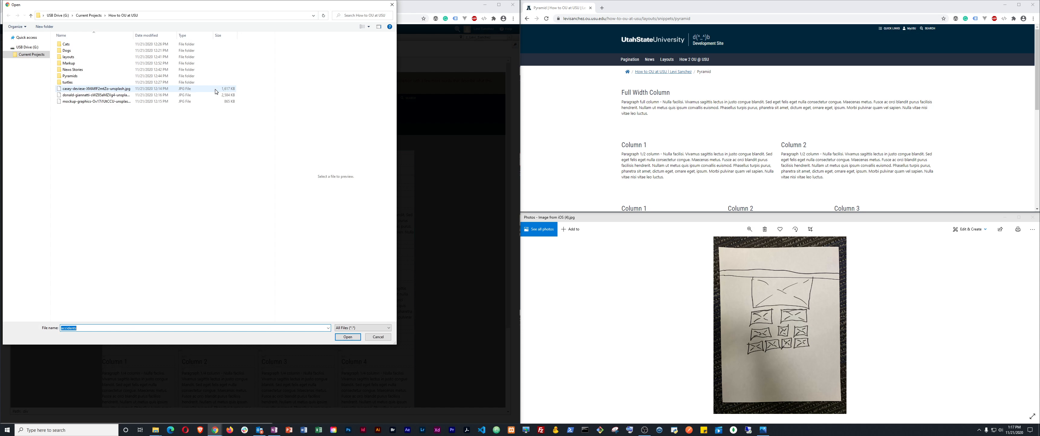
pyautogui.doubleClick(81, 76)
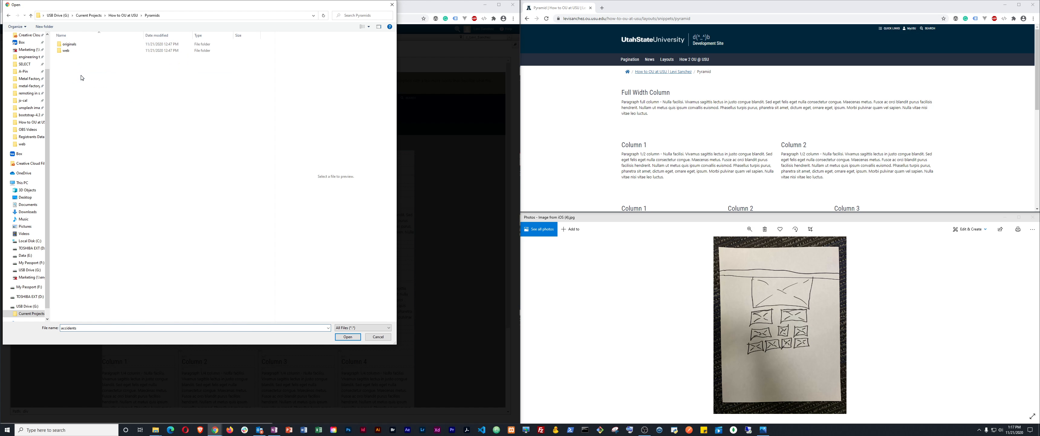
pyautogui.doubleClick(82, 51)
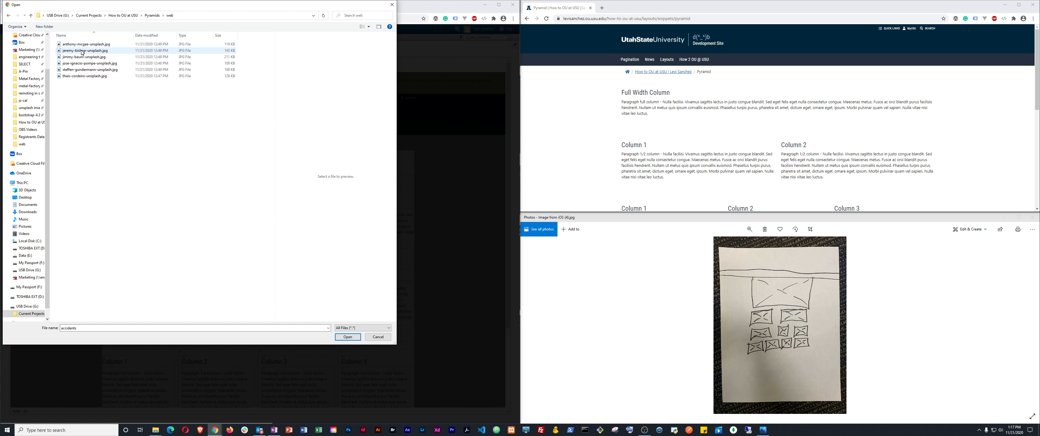
# Upload the last JPG in the web folder to the images folder and use it as the image source
pyautogui.click(97, 45)
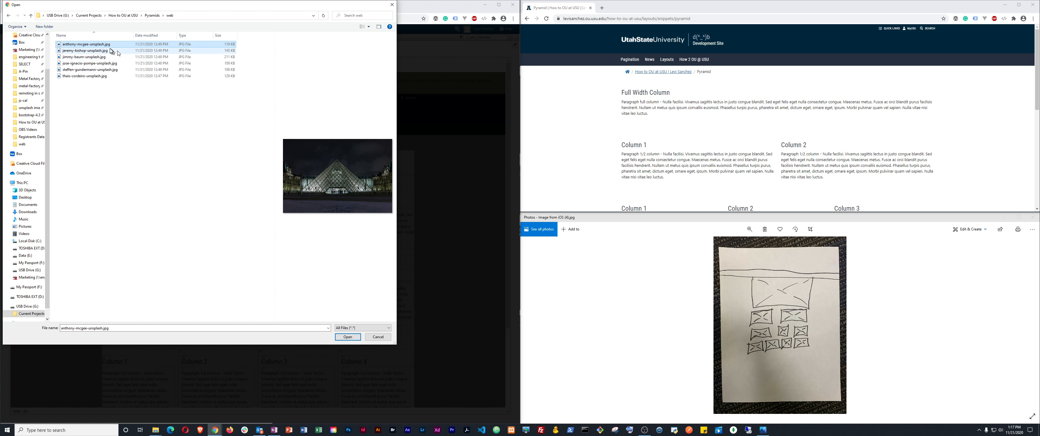
pyautogui.click(96, 52)
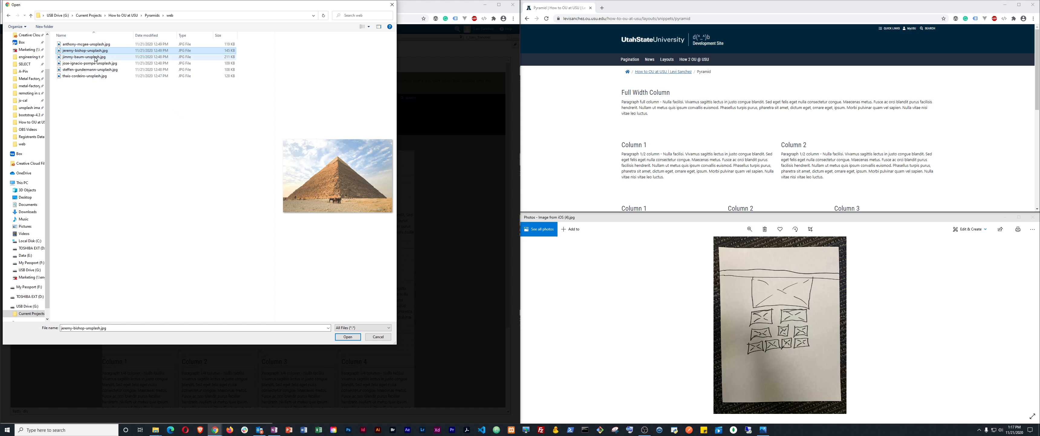
pyautogui.click(97, 57)
pyautogui.click(93, 63)
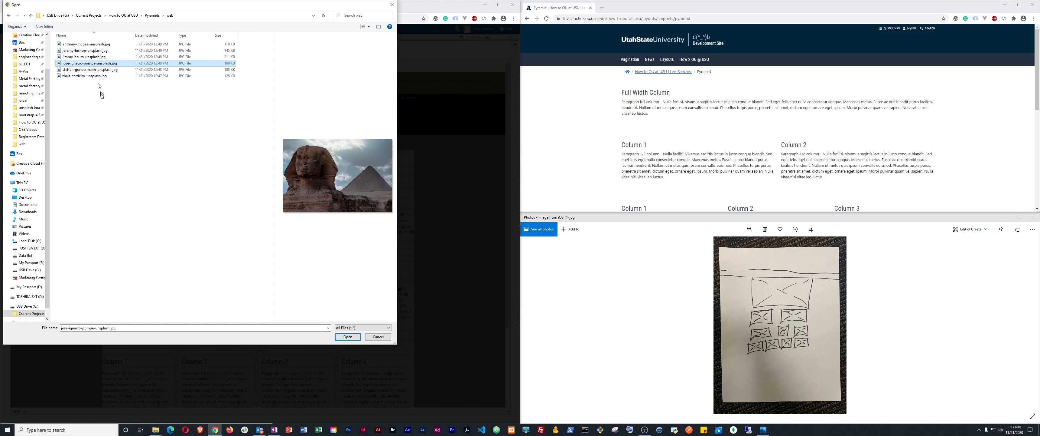
pyautogui.click(77, 76)
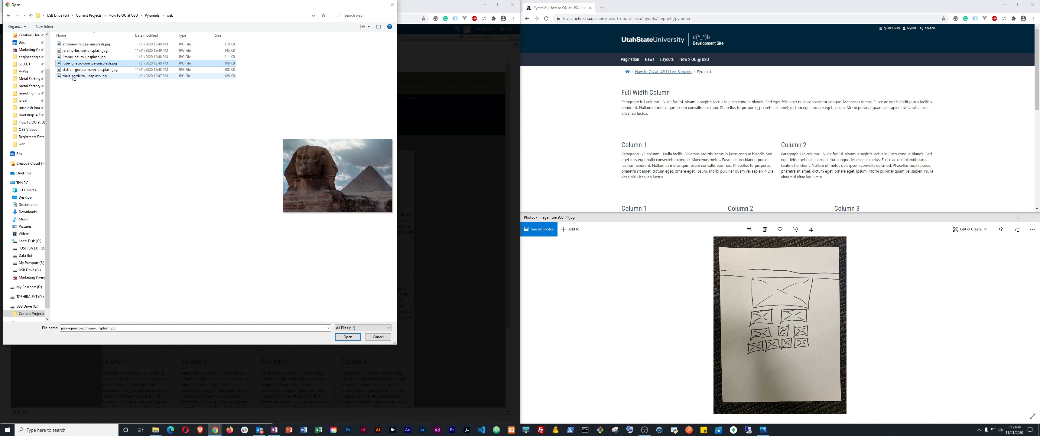
pyautogui.click(348, 337)
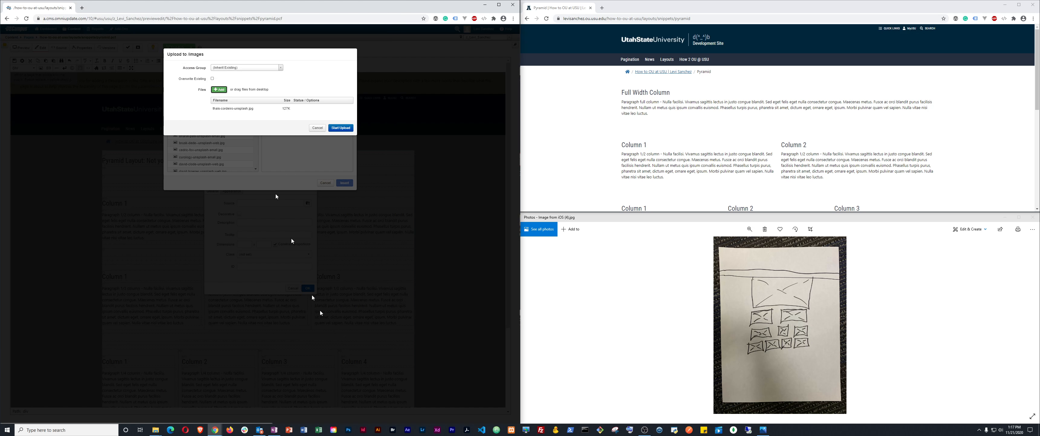
pyautogui.click(346, 131)
pyautogui.click(344, 182)
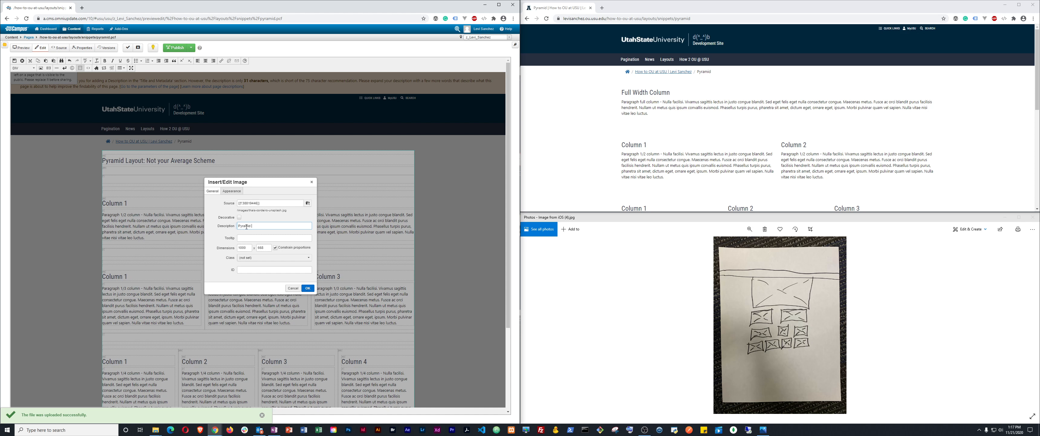
# Set the image description to "Pyramid in sand" and insert the image below the heading
pyautogui.press('BackSpace')
pyautogui.press('BackSpace')
pyautogui.press('BackSpace')
pyautogui.click(307, 287)
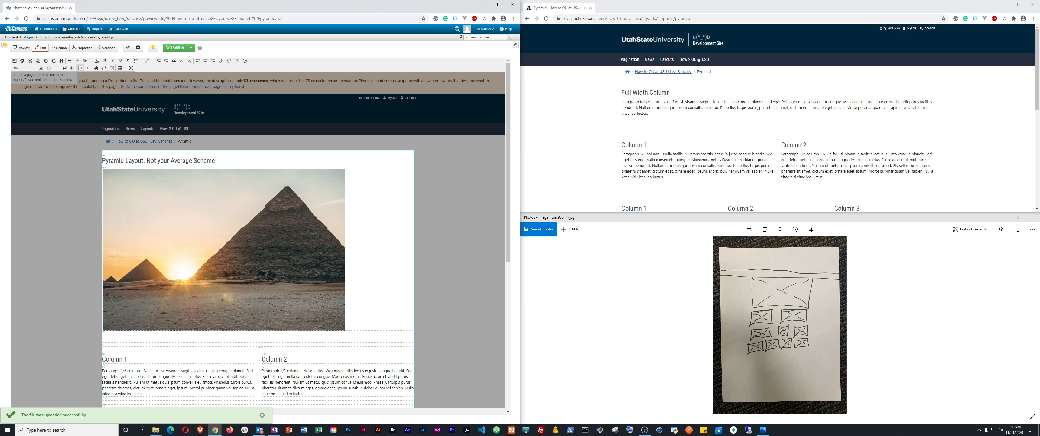
# Reopen the settings of the inserted pyramid image and set its class option to custom
pyautogui.scroll(-3, 205, 196)
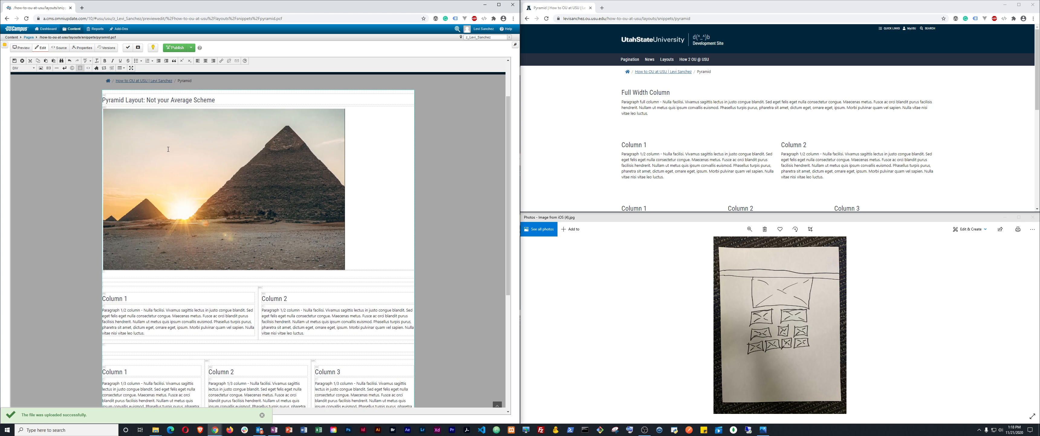
pyautogui.click(168, 149)
pyautogui.rightClick(168, 149)
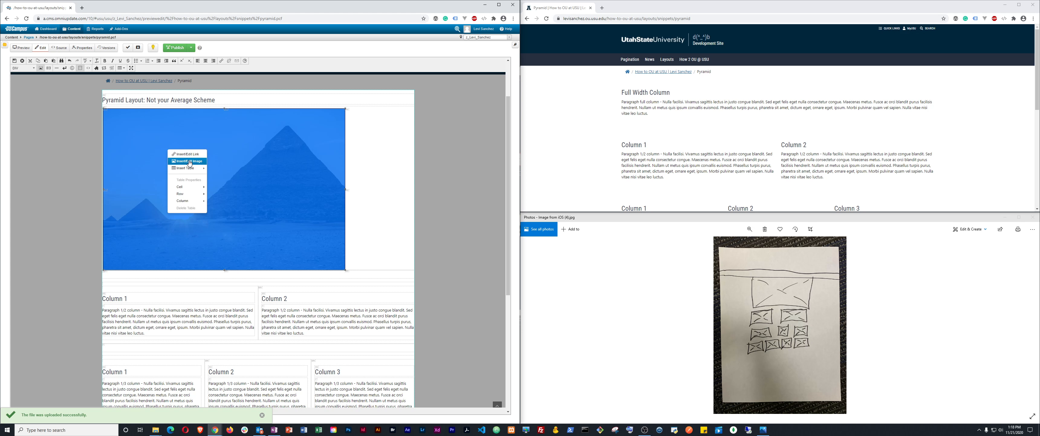
pyautogui.click(189, 161)
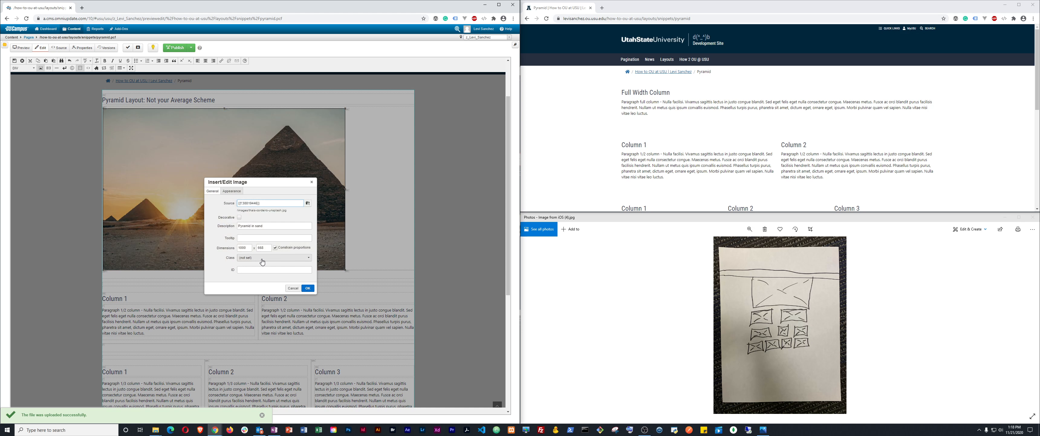
pyautogui.click(262, 258)
pyautogui.click(255, 268)
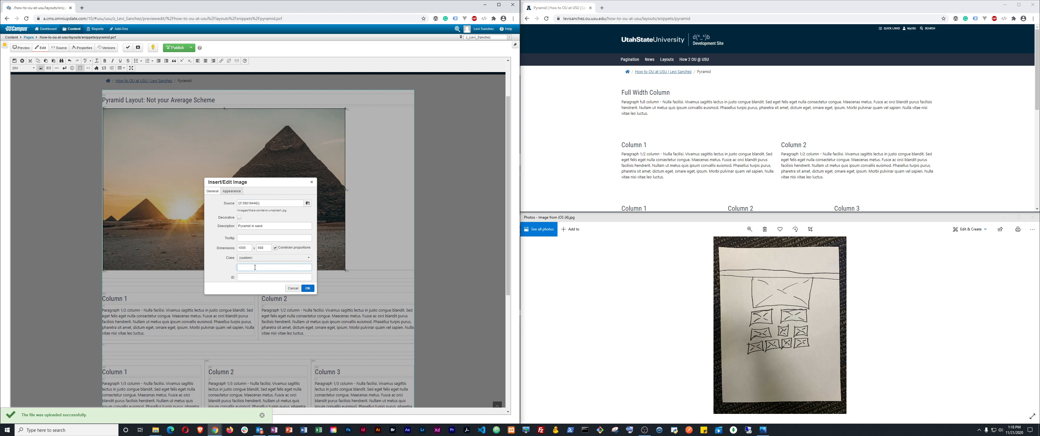